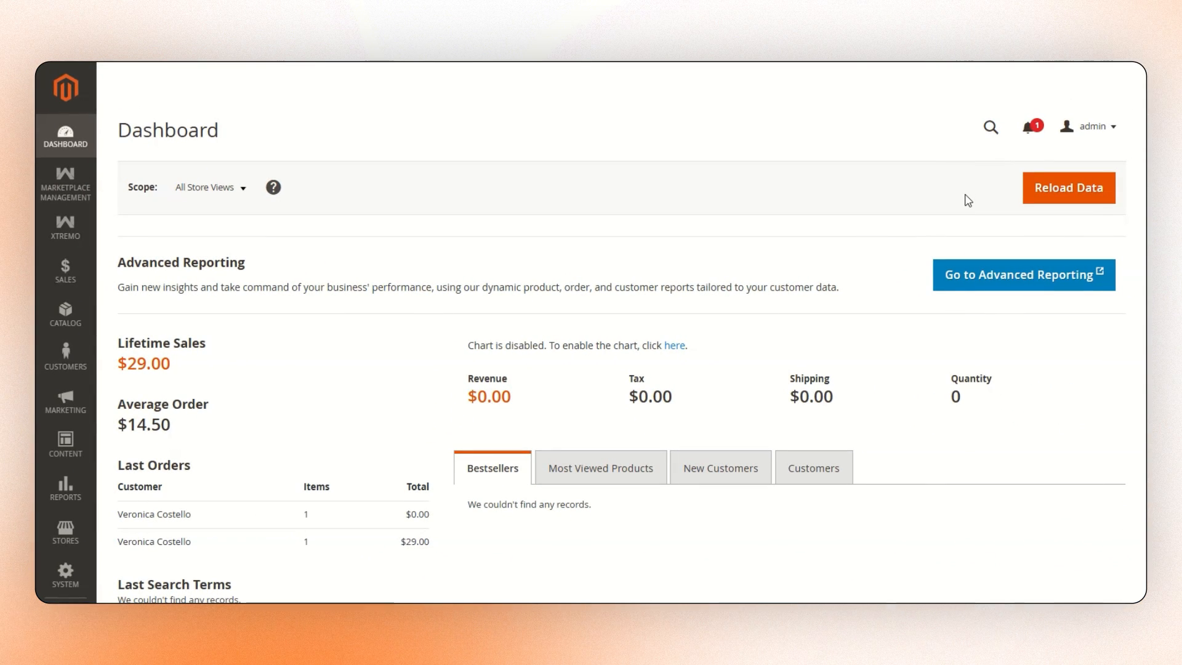
Open the Xtremo Configuration in the store configuration and set Enable Webkul Xtremo Theme to Yes
{"action": "left_click", "coordinate": [63, 544]}
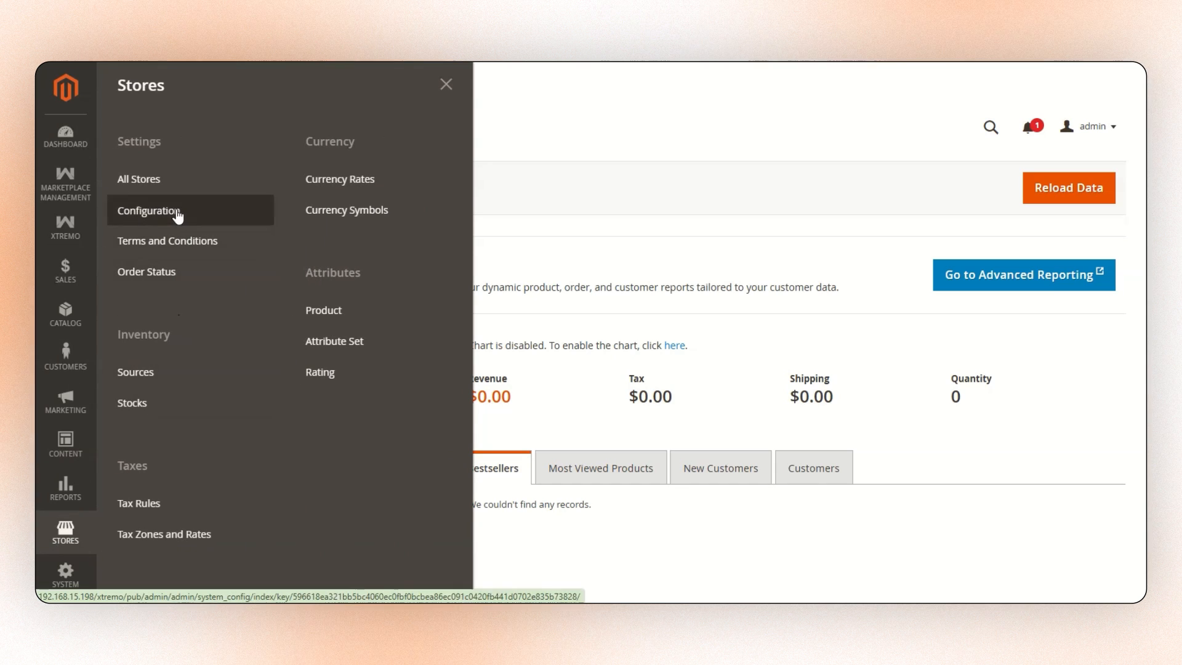
{"action": "left_click", "coordinate": [170, 216]}
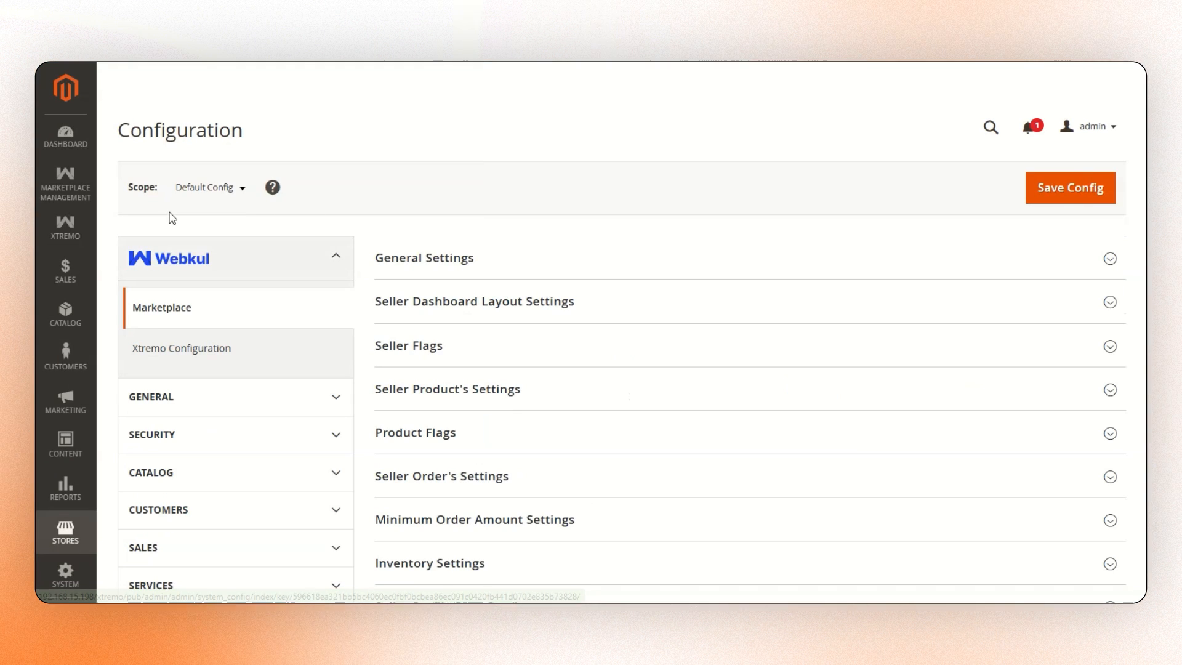
{"action": "left_click", "coordinate": [221, 352]}
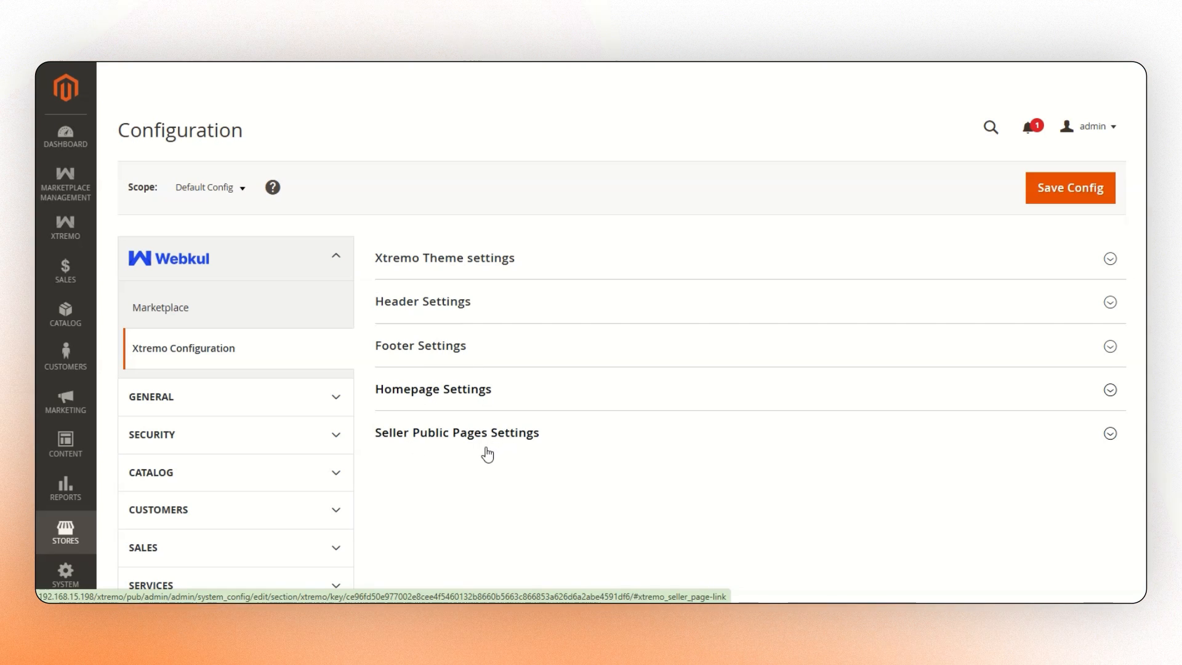
{"action": "left_click", "coordinate": [490, 258]}
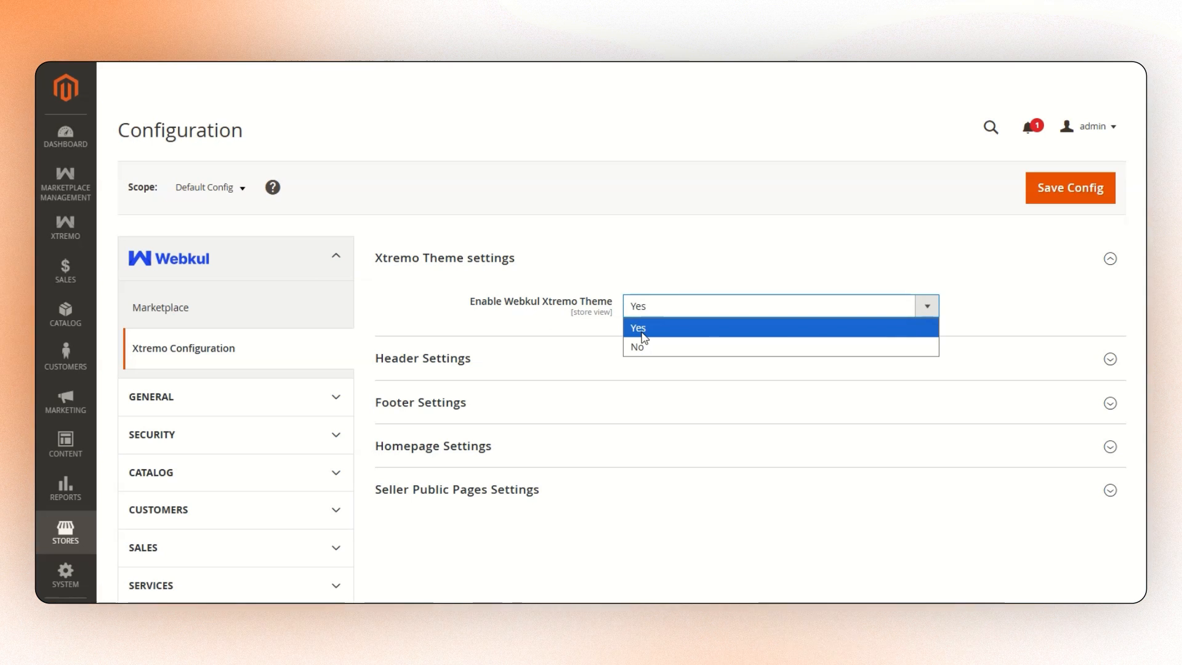
{"action": "left_click", "coordinate": [642, 333]}
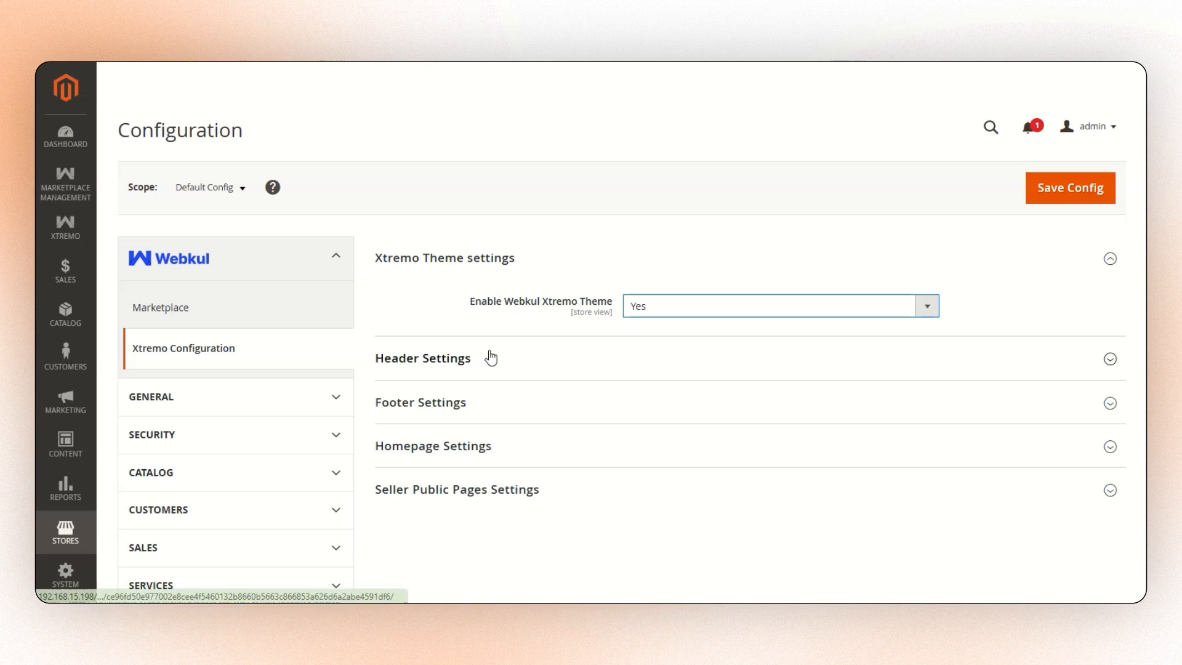
In the Header Settings, select the CMS pages from 404 Not Found through About us for display in the header
{"action": "left_click", "coordinate": [444, 363]}
{"action": "scroll", "coordinate": [591, 386], "scroll_direction": "down", "scroll_amount": 2}
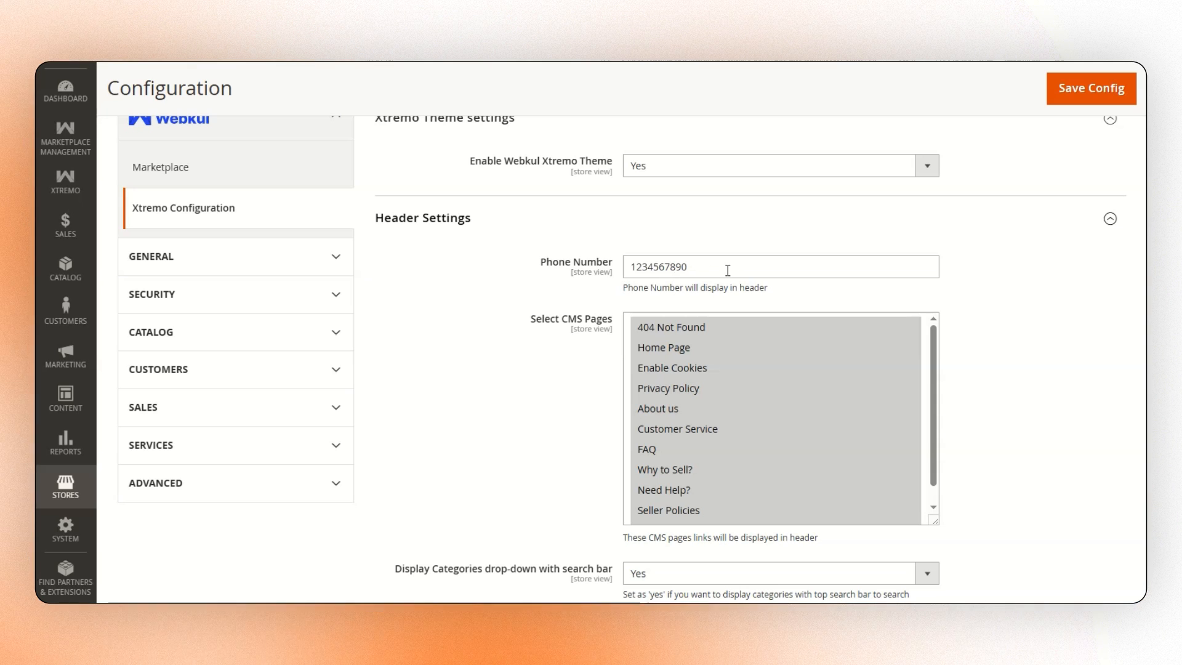
{"action": "scroll", "coordinate": [727, 270], "scroll_direction": "down", "scroll_amount": 1}
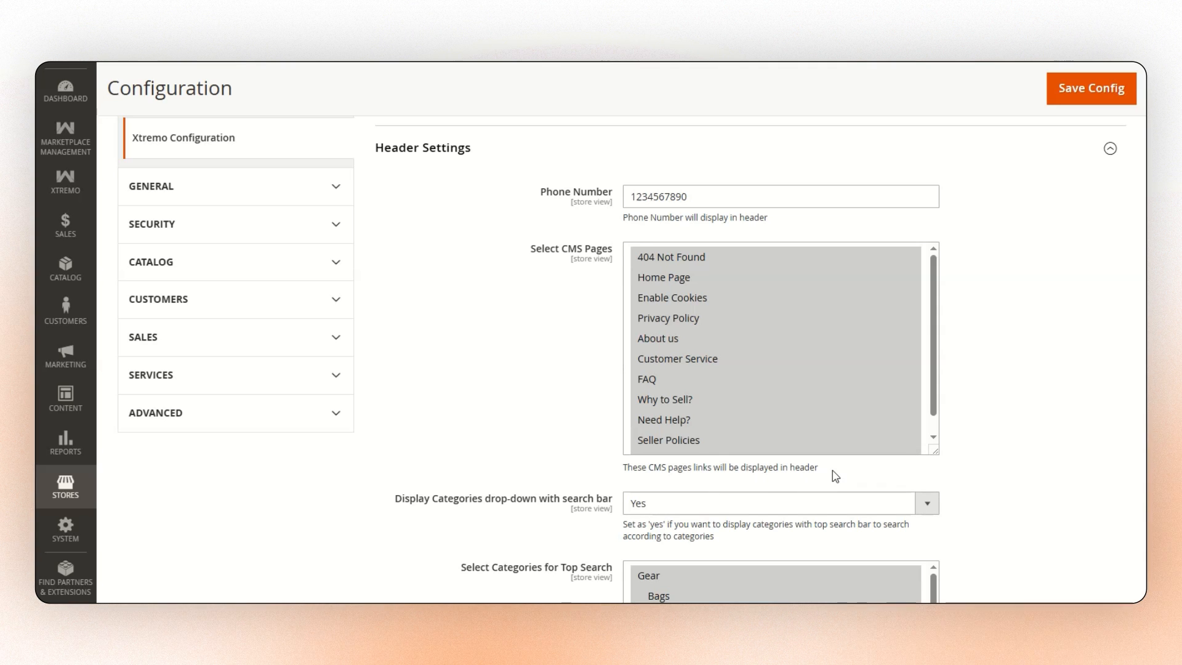
{"action": "left_click_drag", "start_coordinate": [718, 335], "coordinate": [697, 255]}
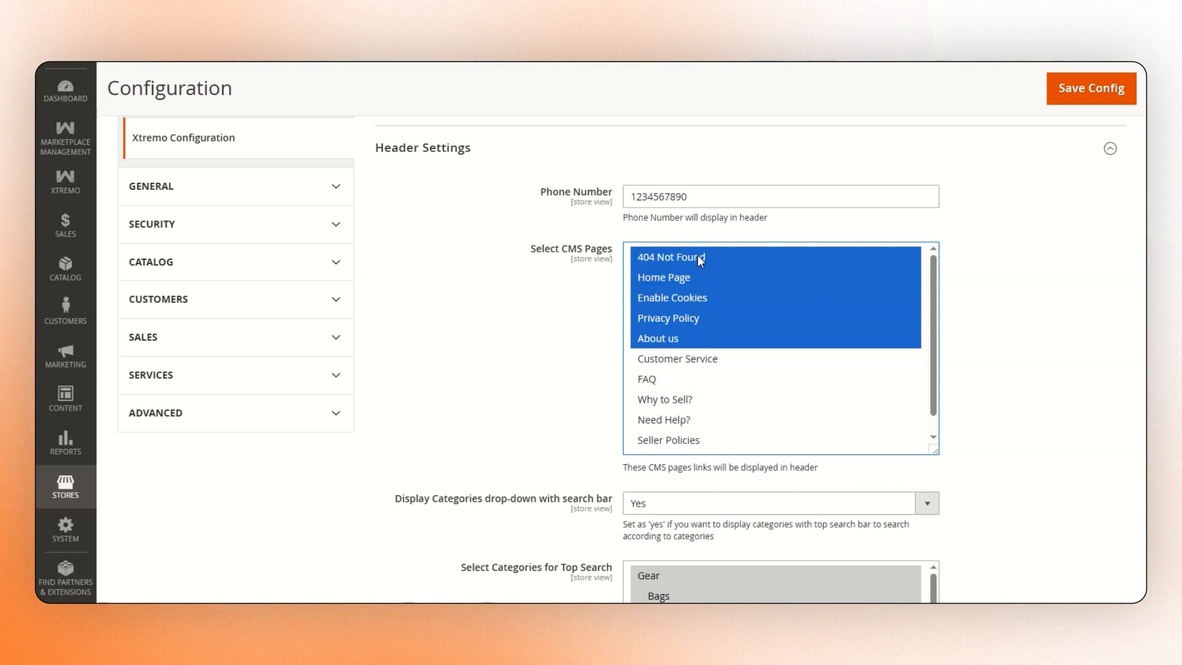
{"action": "left_click", "coordinate": [1036, 308]}
Switch the display of the categories drop-down with the search bar to No and back to Yes
{"action": "scroll", "coordinate": [453, 303], "scroll_direction": "down", "scroll_amount": 3}
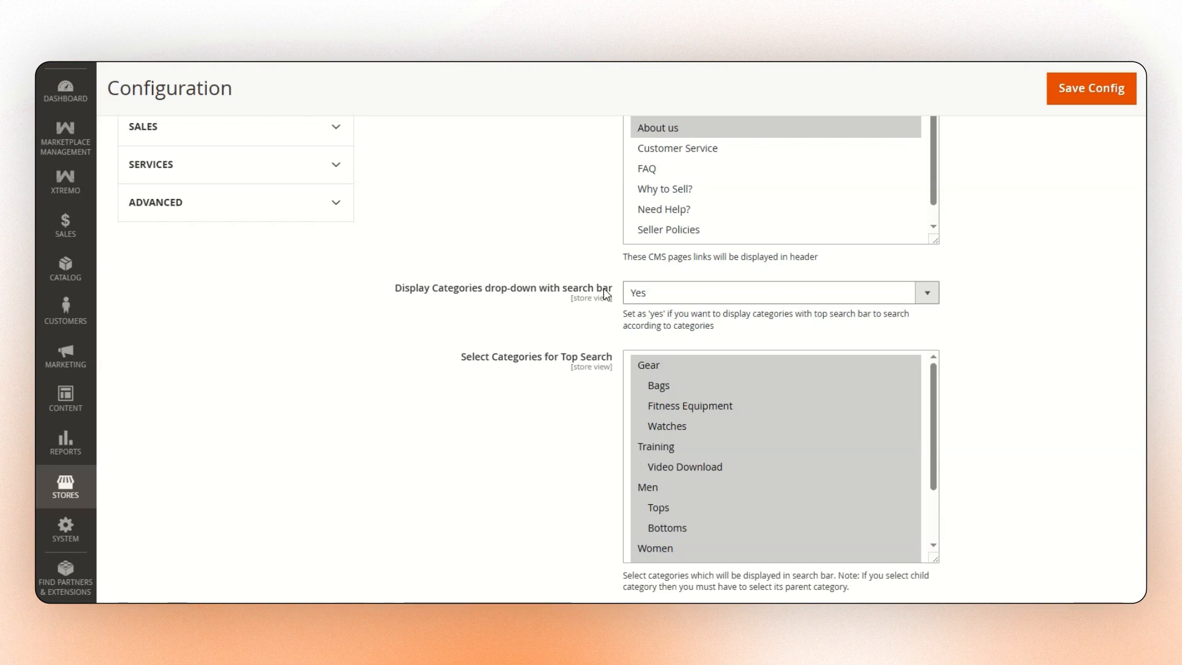
{"action": "left_click", "coordinate": [676, 299]}
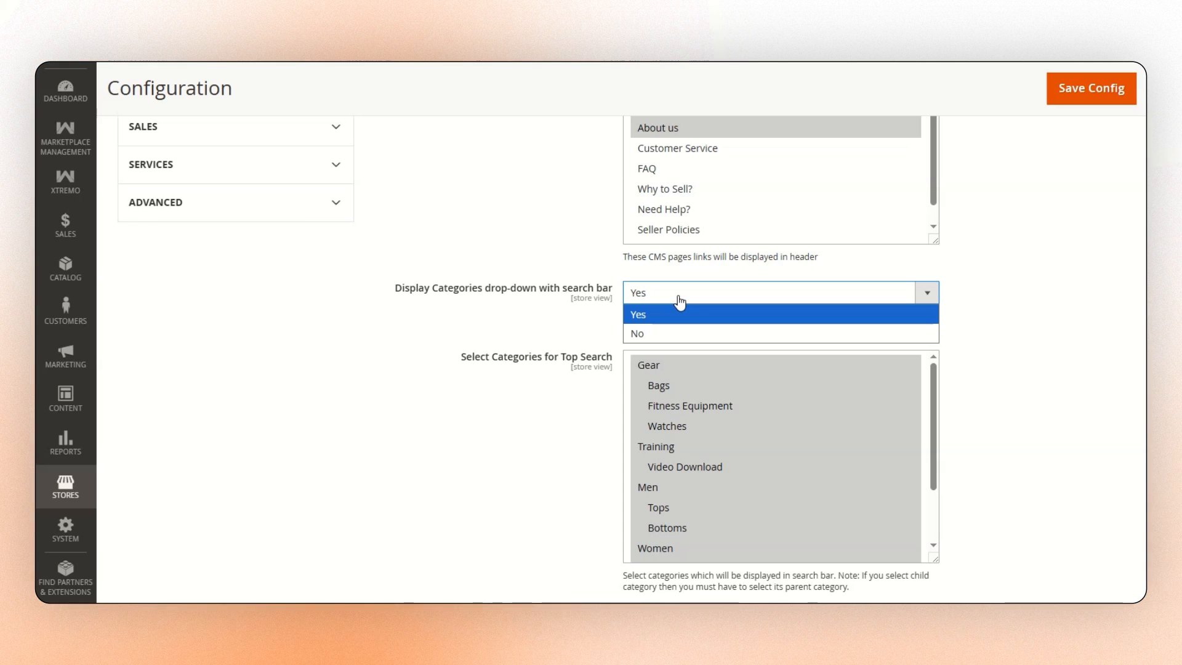
{"action": "left_click", "coordinate": [665, 337]}
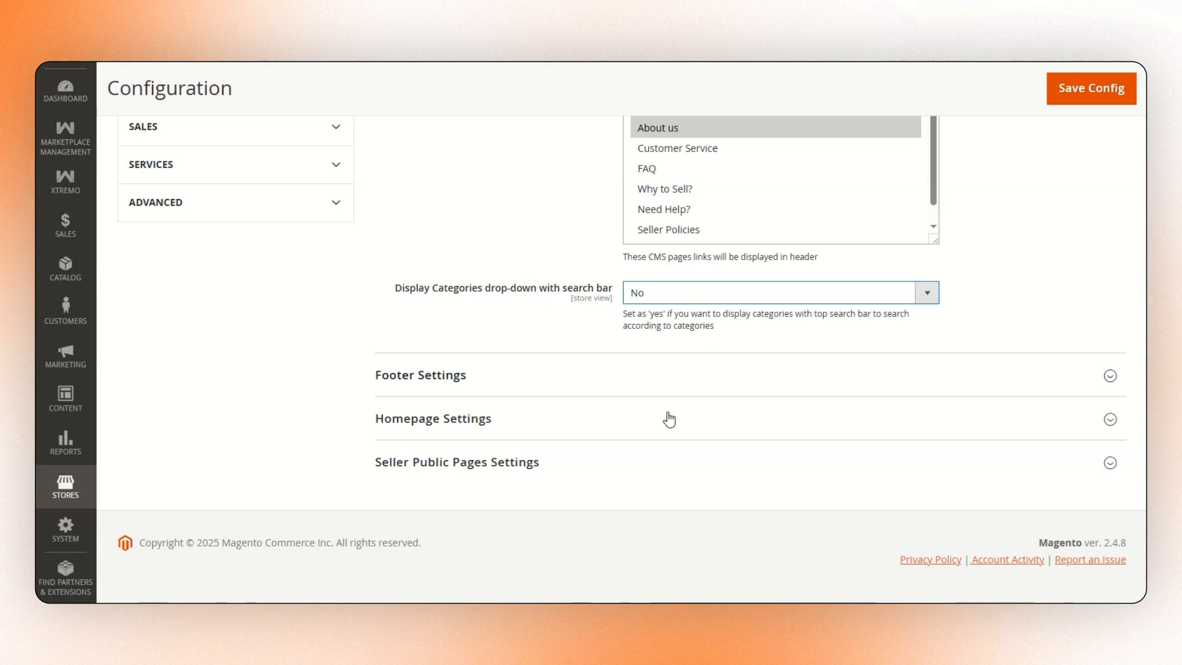
{"action": "left_click", "coordinate": [683, 294]}
{"action": "left_click", "coordinate": [679, 320]}
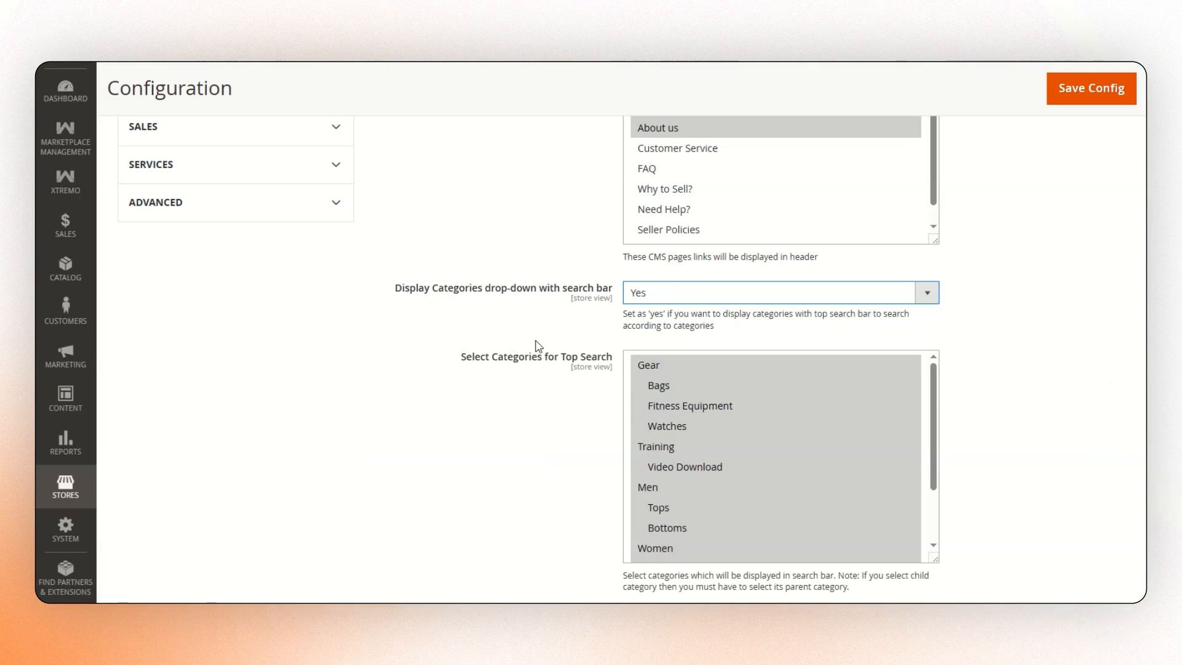
Review the categories for top search and the Footer Settings with their social links and accepted payment methods
{"action": "scroll", "coordinate": [537, 346], "scroll_direction": "down", "scroll_amount": 1}
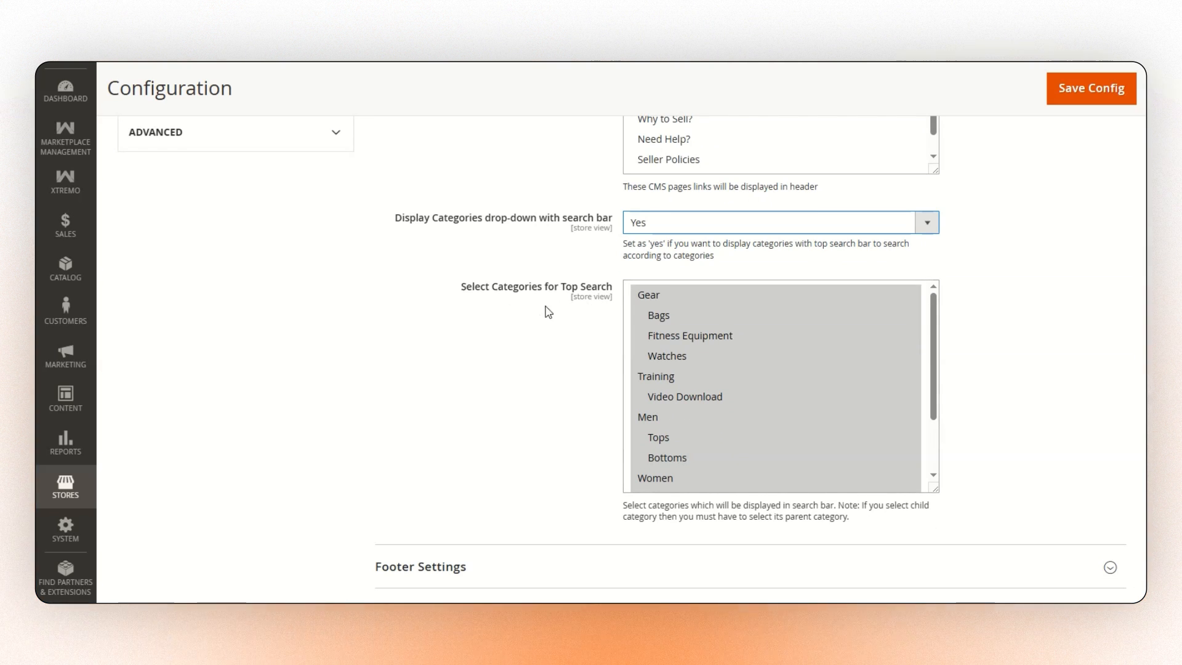
{"action": "scroll", "coordinate": [737, 403], "scroll_direction": "down", "scroll_amount": 2}
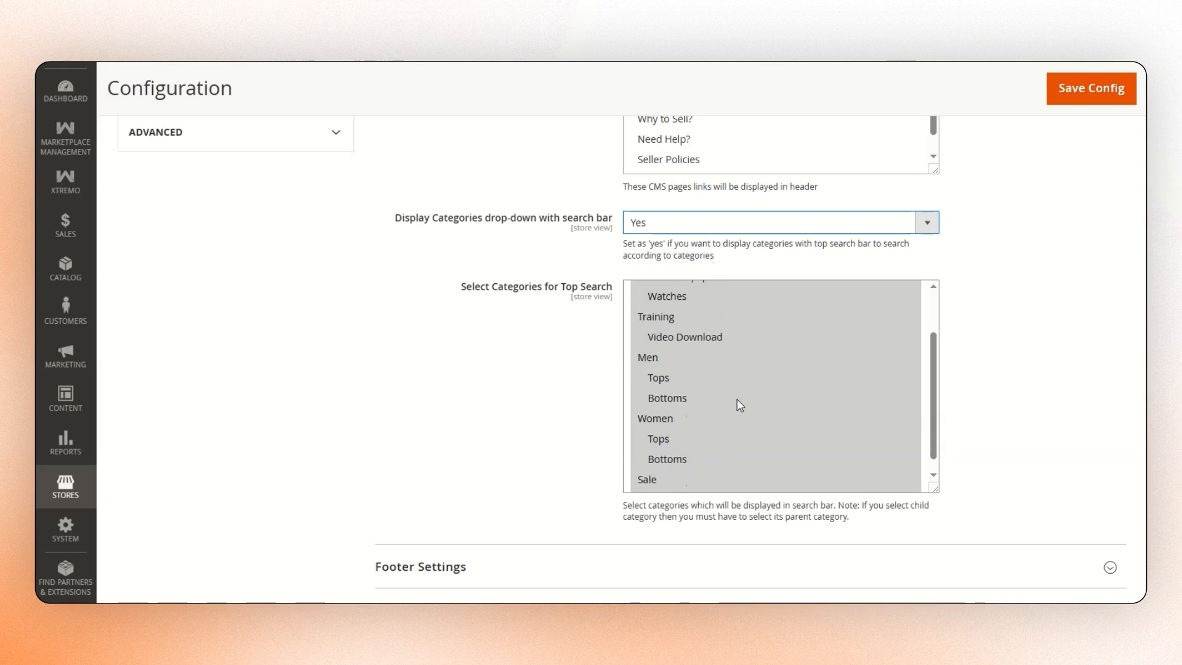
{"action": "scroll", "coordinate": [740, 406], "scroll_direction": "down", "scroll_amount": 2}
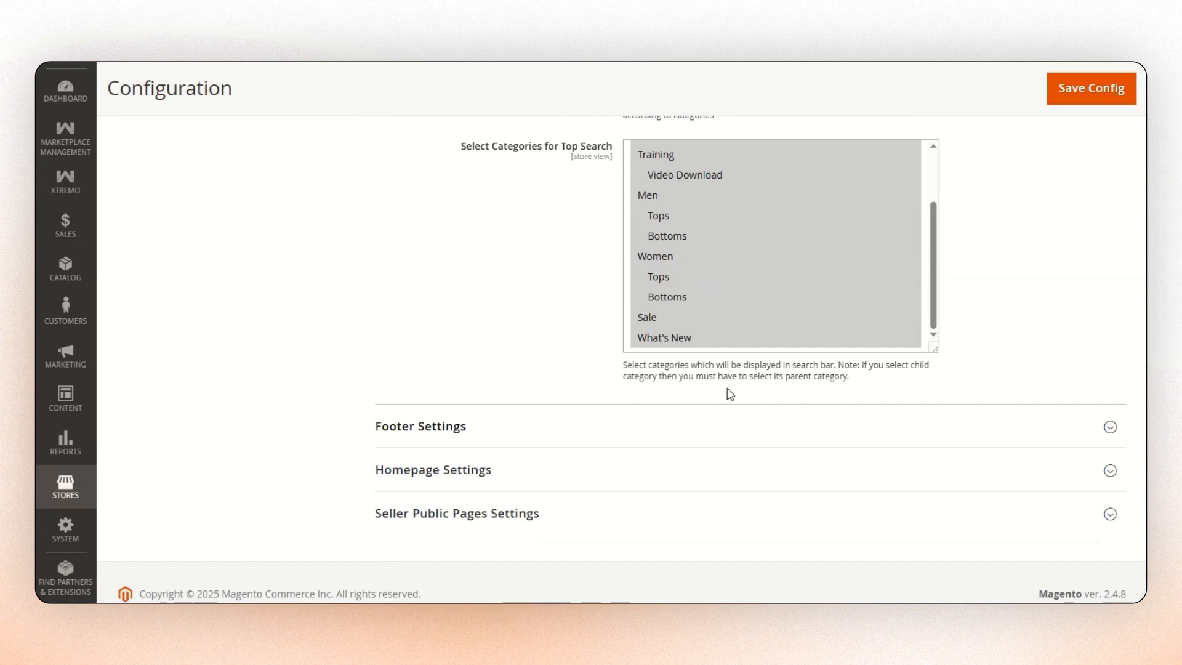
{"action": "left_click", "coordinate": [445, 436]}
{"action": "scroll", "coordinate": [474, 443], "scroll_direction": "down", "scroll_amount": 2}
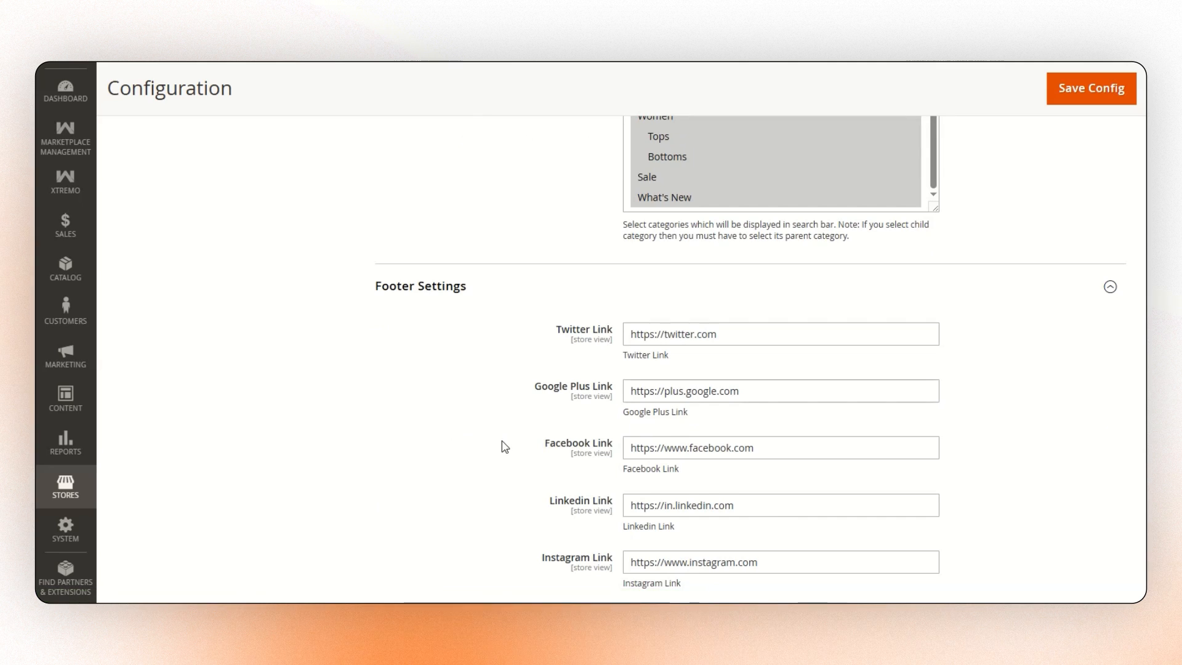
{"action": "scroll", "coordinate": [503, 447], "scroll_direction": "down", "scroll_amount": 2}
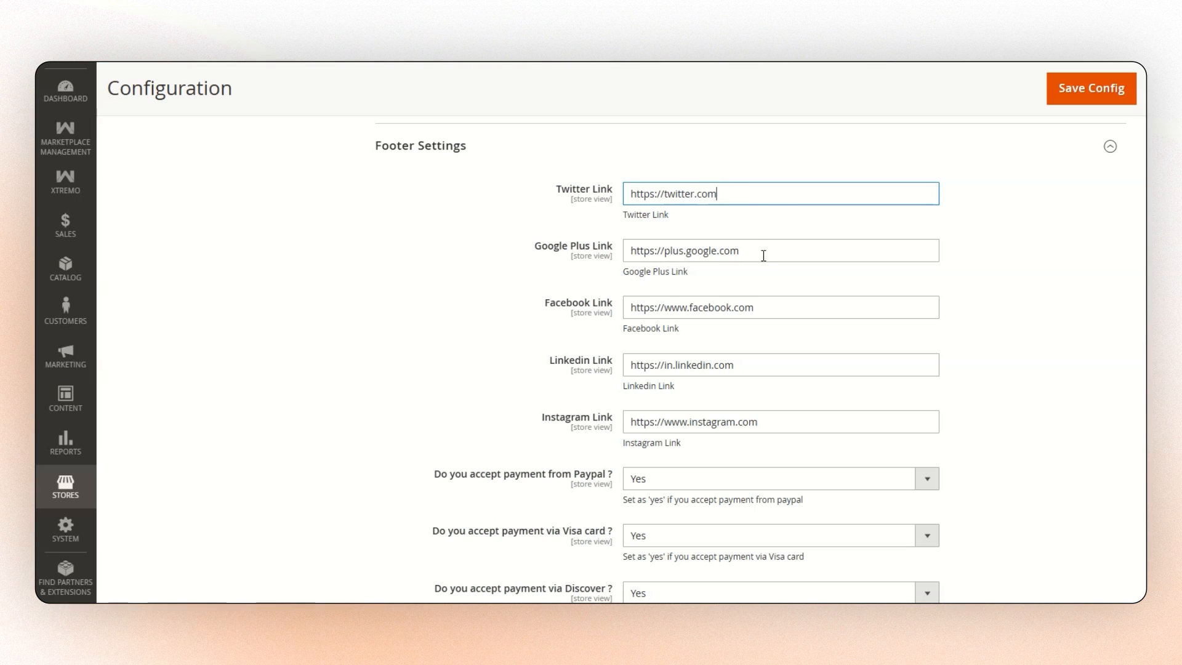
{"action": "scroll", "coordinate": [777, 306], "scroll_direction": "down", "scroll_amount": 2}
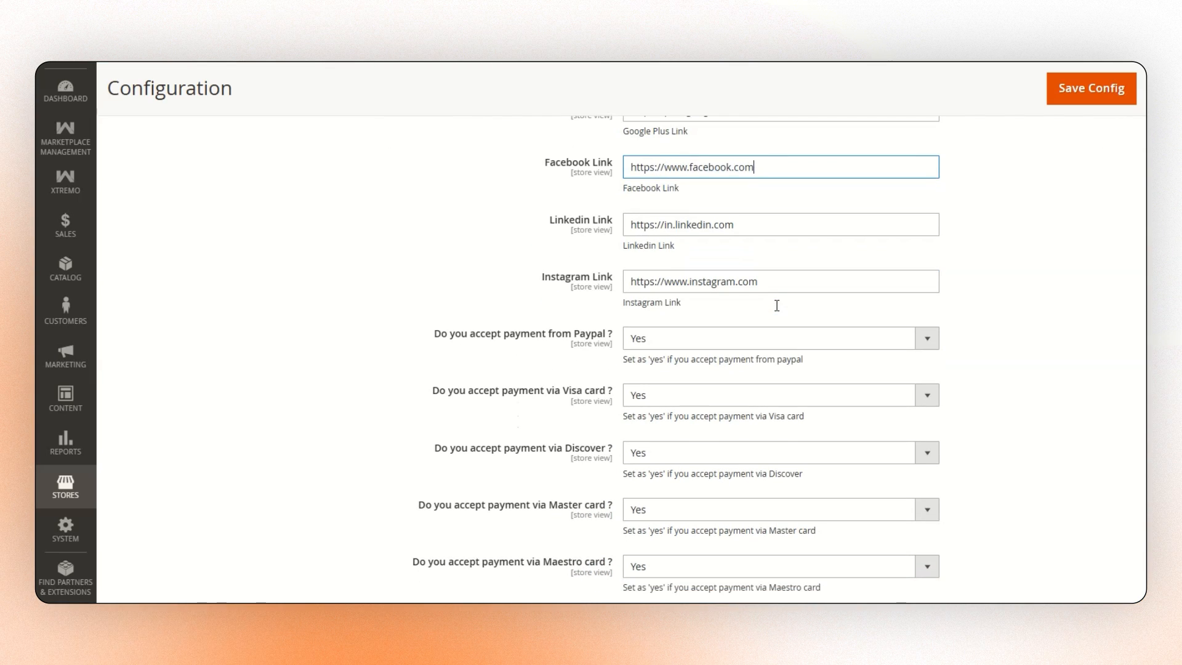
{"action": "scroll", "coordinate": [777, 310], "scroll_direction": "up", "scroll_amount": 2}
{"action": "scroll", "coordinate": [776, 308], "scroll_direction": "down", "scroll_amount": 2}
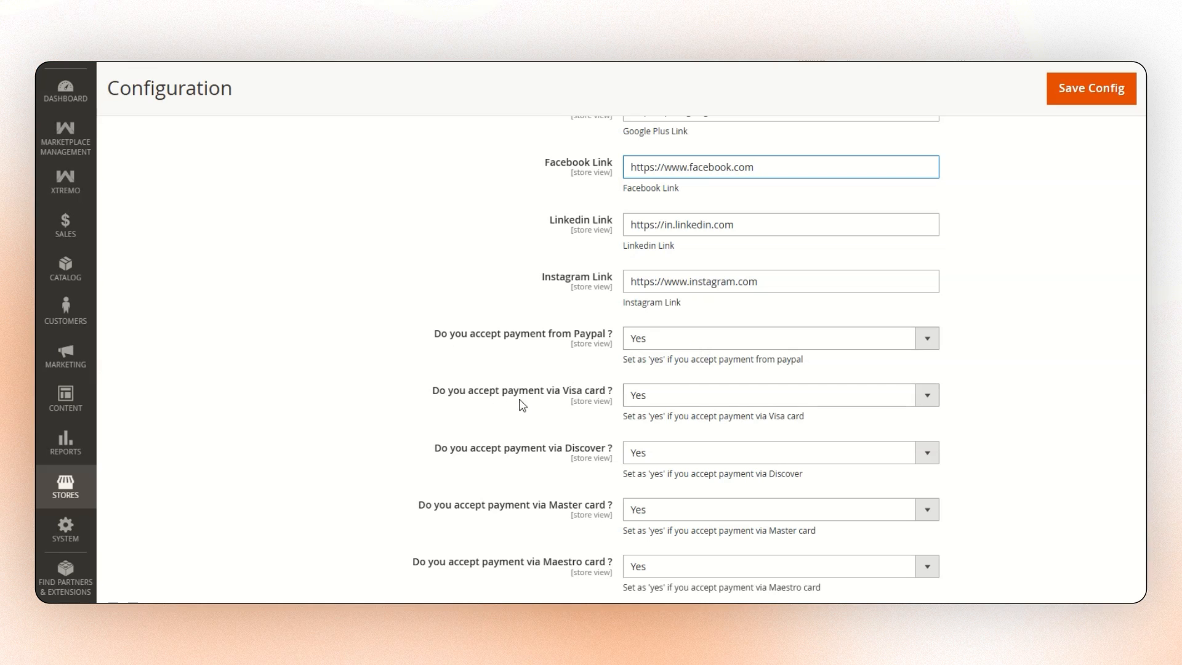
{"action": "scroll", "coordinate": [578, 404], "scroll_direction": "down", "scroll_amount": 1}
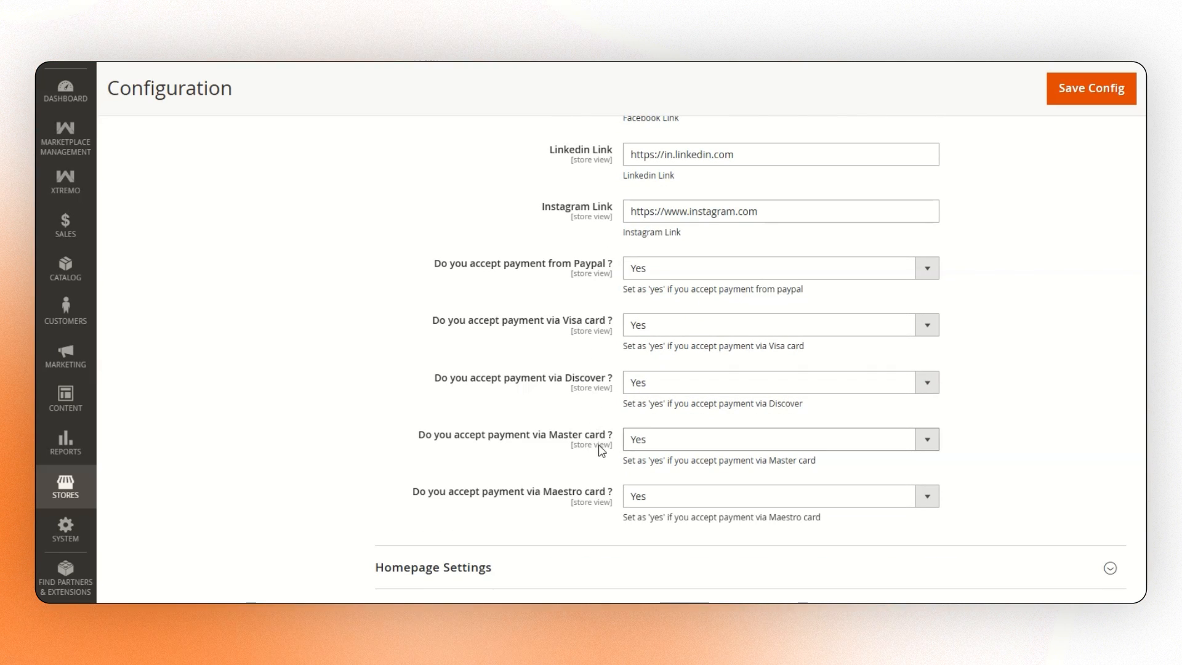
{"action": "scroll", "coordinate": [617, 496], "scroll_direction": "up", "scroll_amount": 2}
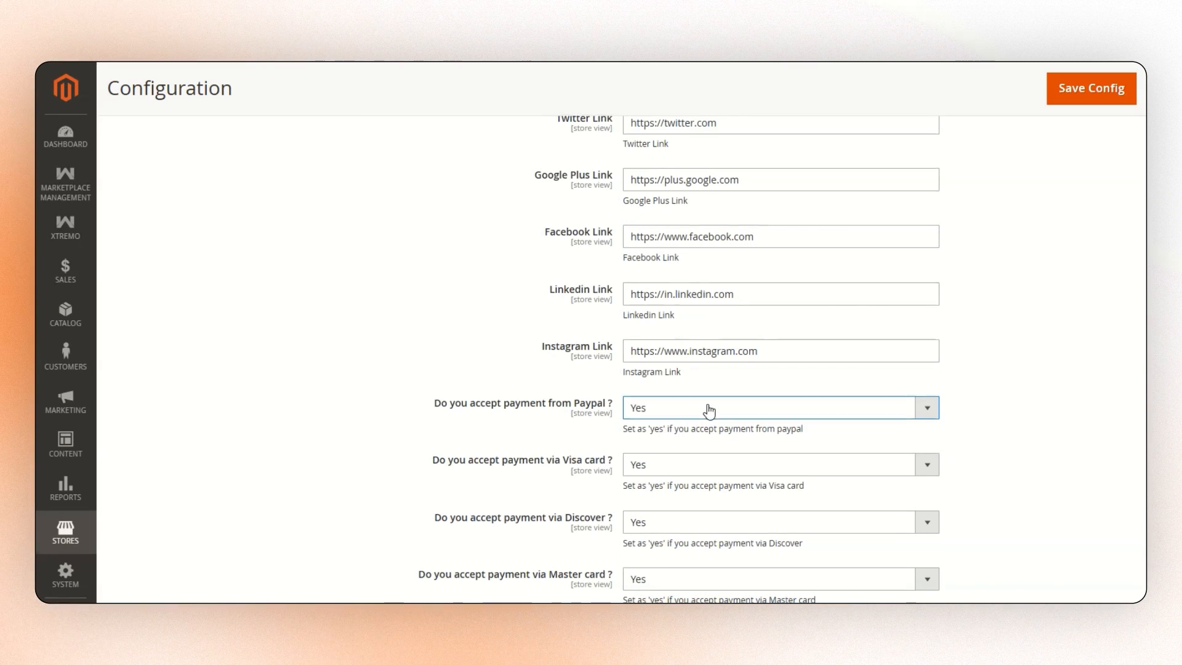
{"action": "scroll", "coordinate": [485, 417], "scroll_direction": "down", "scroll_amount": 4}
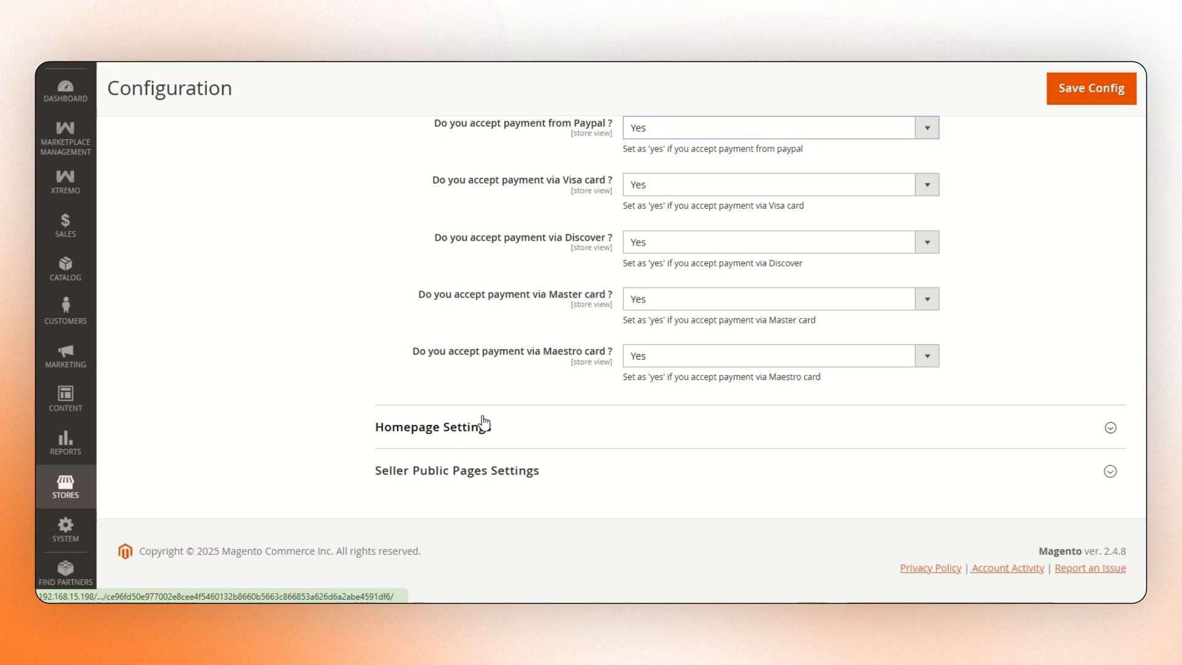
In the Homepage Settings, choose brand logo.png as the category placeholder image and mark the existing image for deletion
{"action": "left_click", "coordinate": [484, 421]}
{"action": "scroll", "coordinate": [584, 386], "scroll_direction": "down", "scroll_amount": 2}
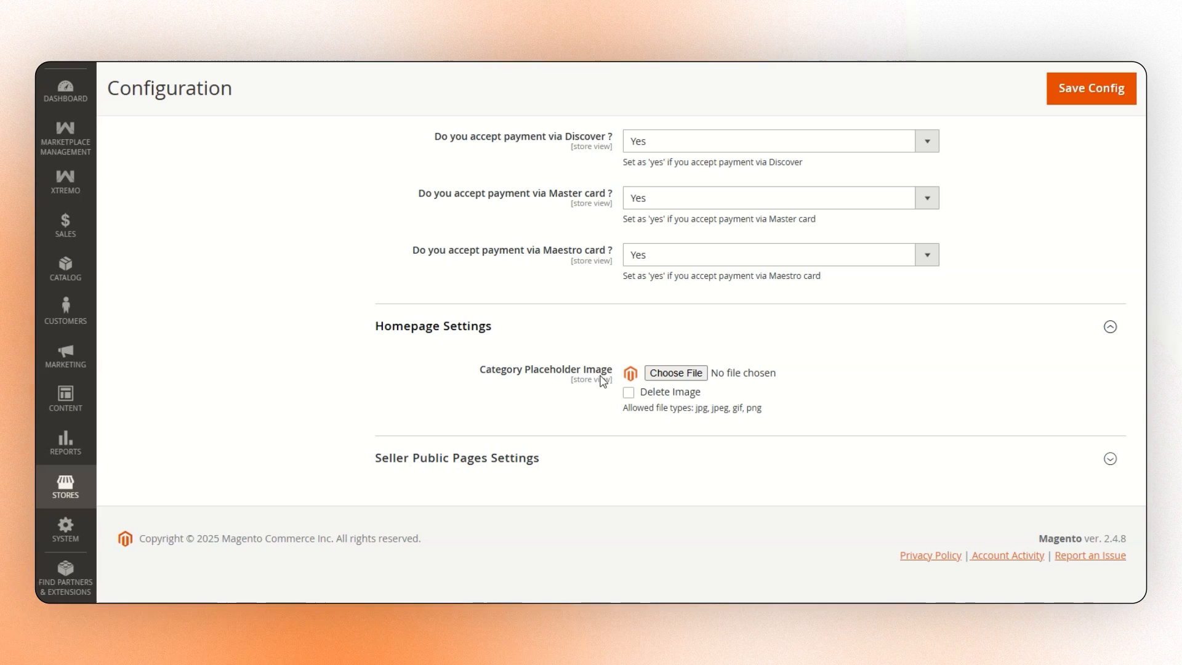
{"action": "left_click", "coordinate": [675, 372]}
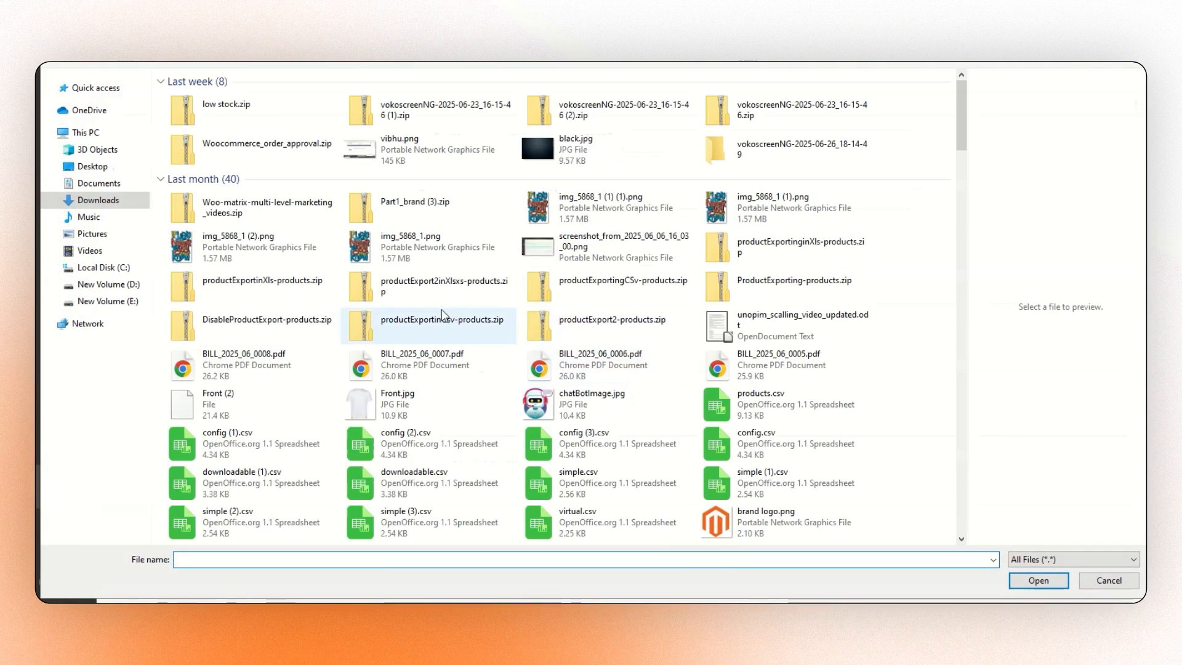
{"action": "left_click", "coordinate": [791, 519]}
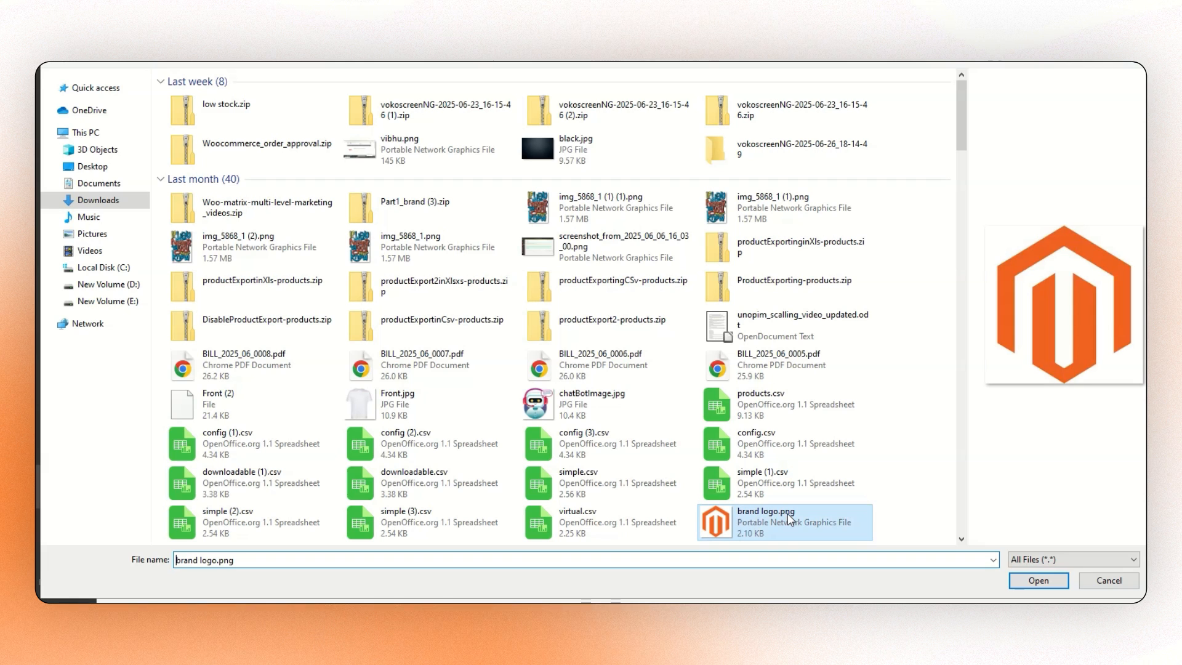
{"action": "left_click", "coordinate": [1038, 580]}
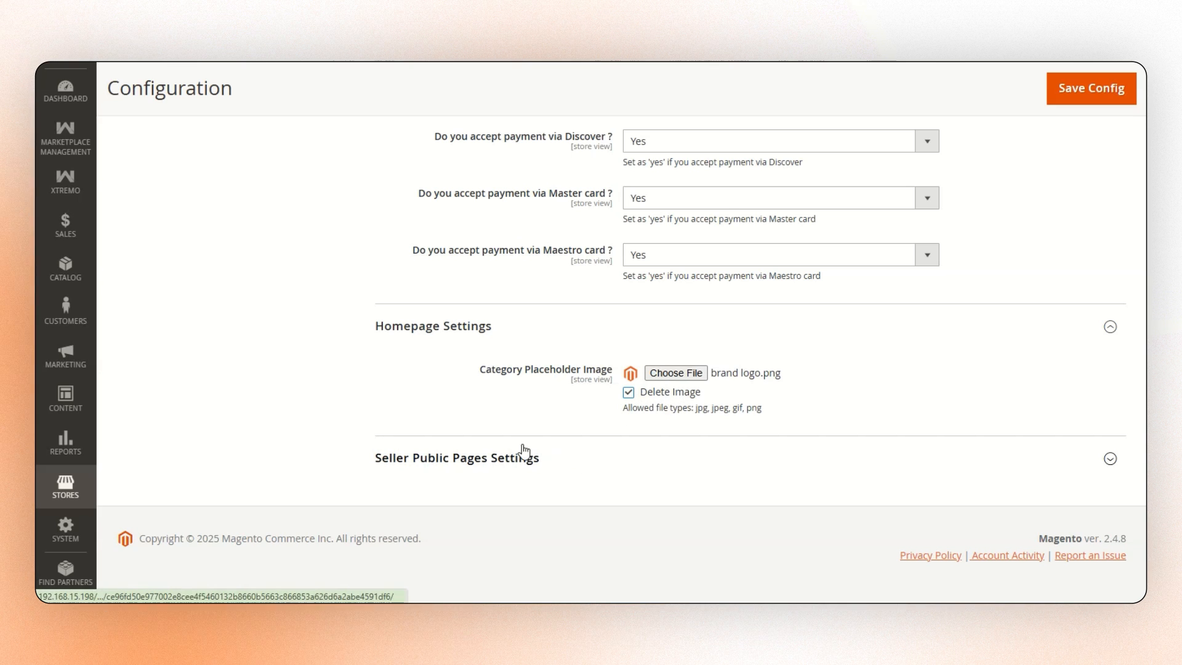
Keep Display Xtremo Seller Public Pages Layout at Yes in the Seller Public Pages Settings and save the configuration
{"action": "left_click", "coordinate": [500, 470]}
{"action": "scroll", "coordinate": [554, 464], "scroll_direction": "down", "scroll_amount": 2}
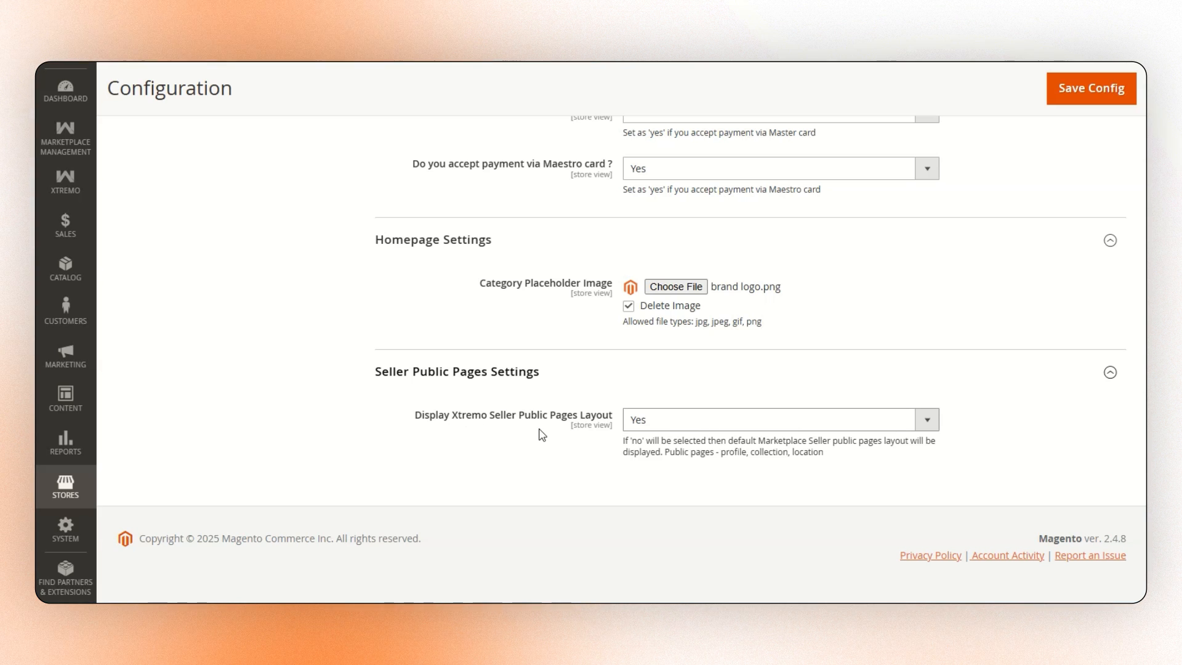
{"action": "left_click", "coordinate": [687, 418]}
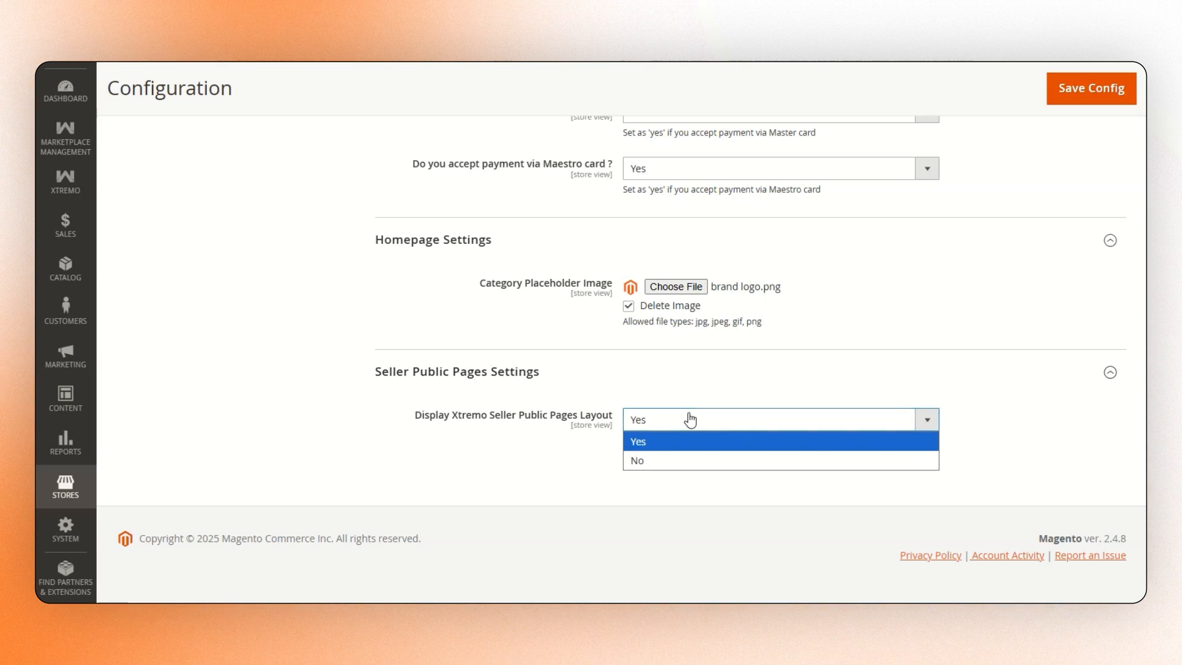
{"action": "left_click", "coordinate": [689, 419]}
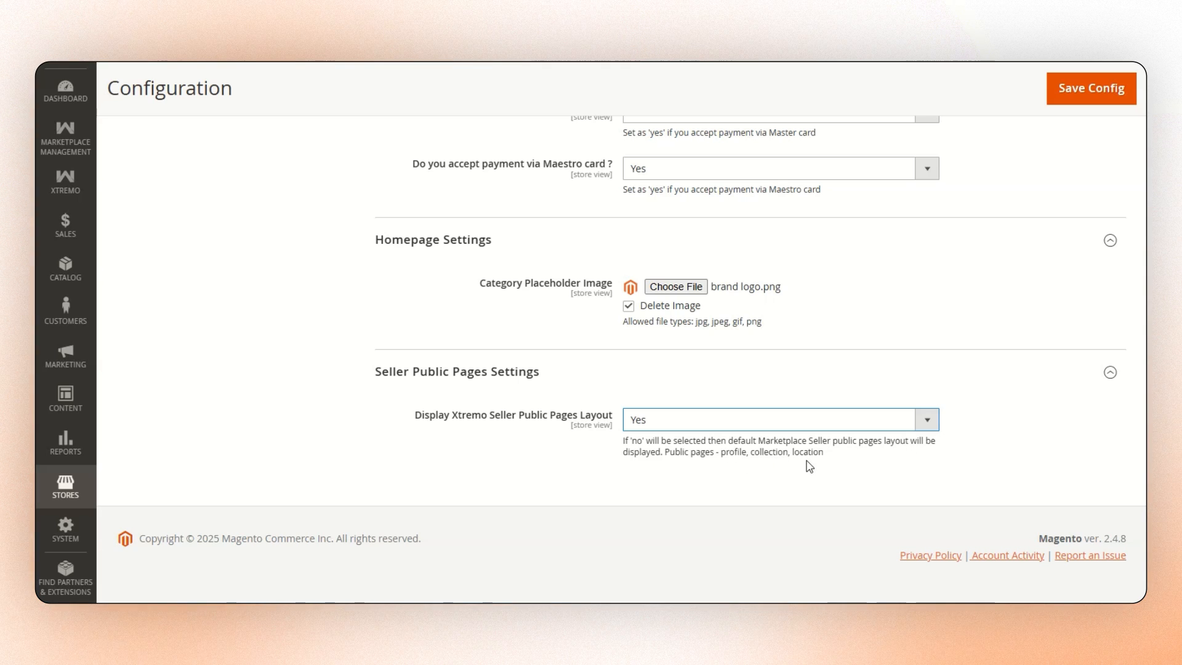
{"action": "left_click", "coordinate": [1085, 89]}
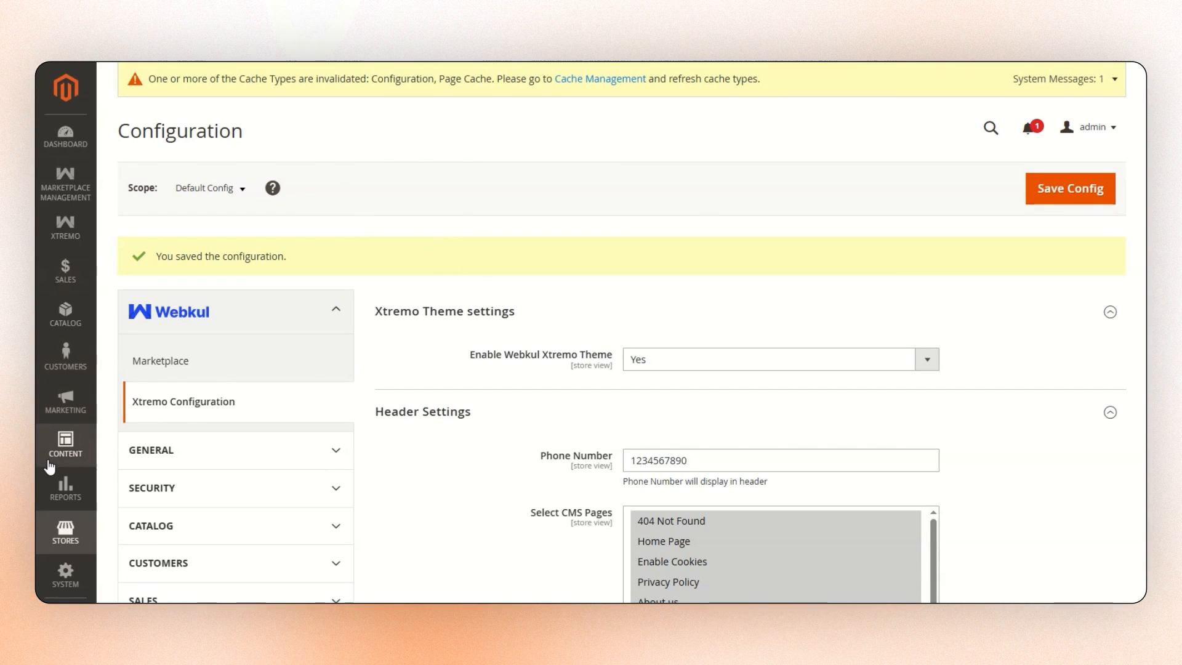
Edit the Global design configuration, set the applied theme to Xtremo, and save it
{"action": "left_click", "coordinate": [50, 464]}
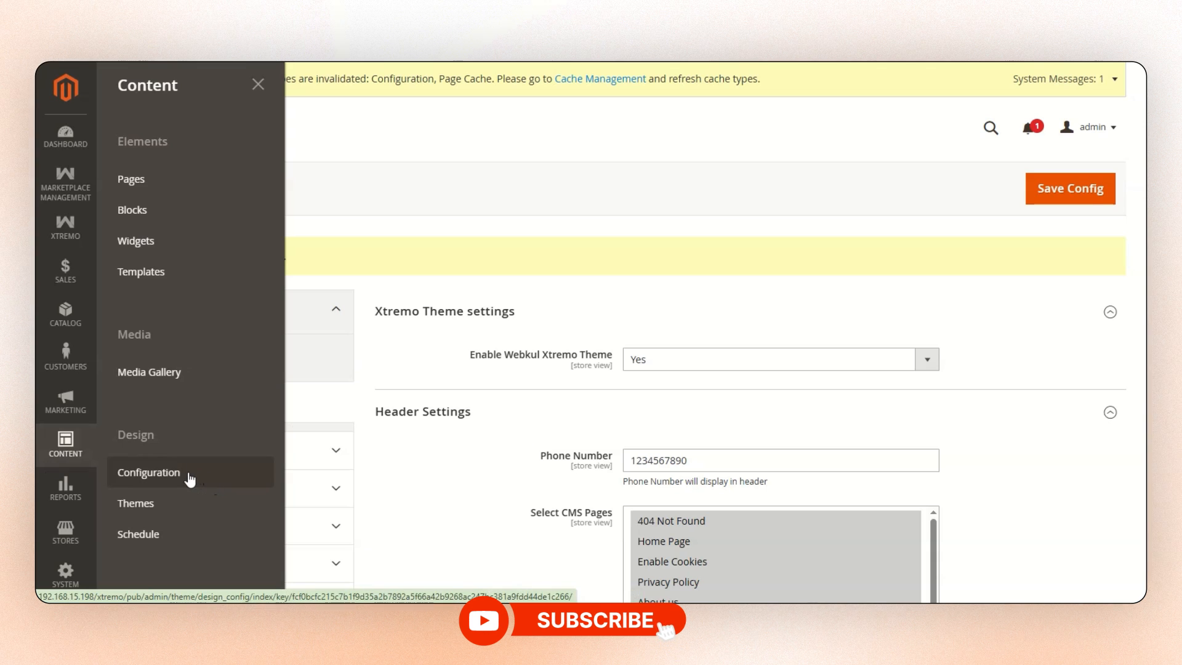
{"action": "left_click", "coordinate": [190, 479]}
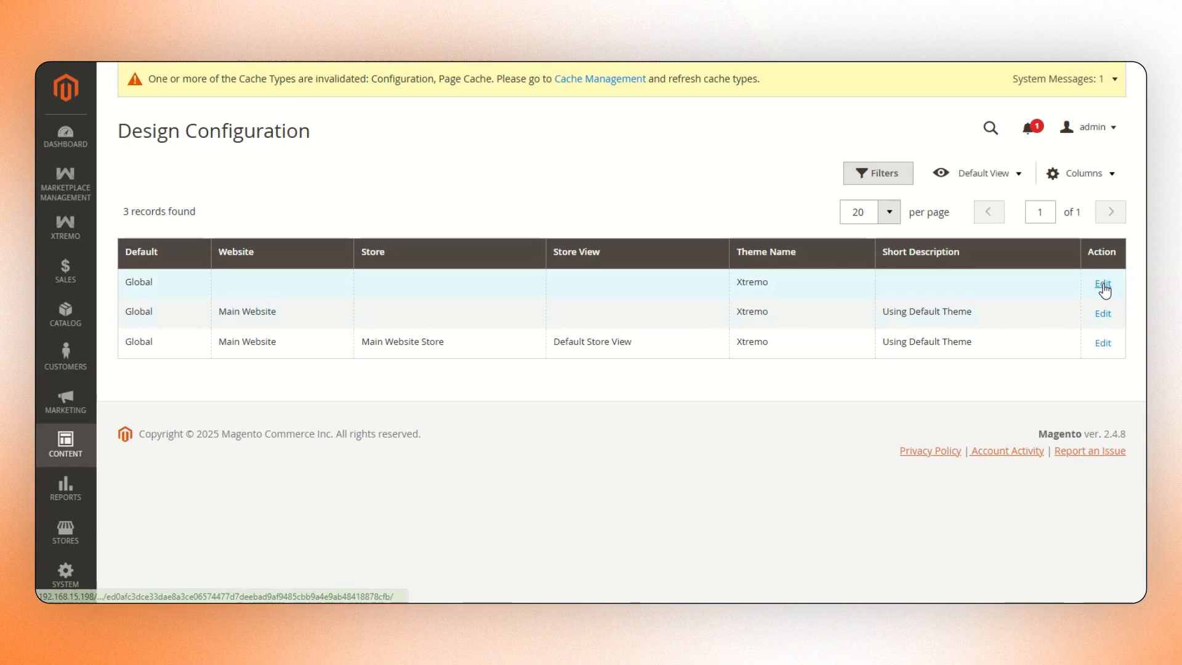
{"action": "left_click", "coordinate": [1102, 284]}
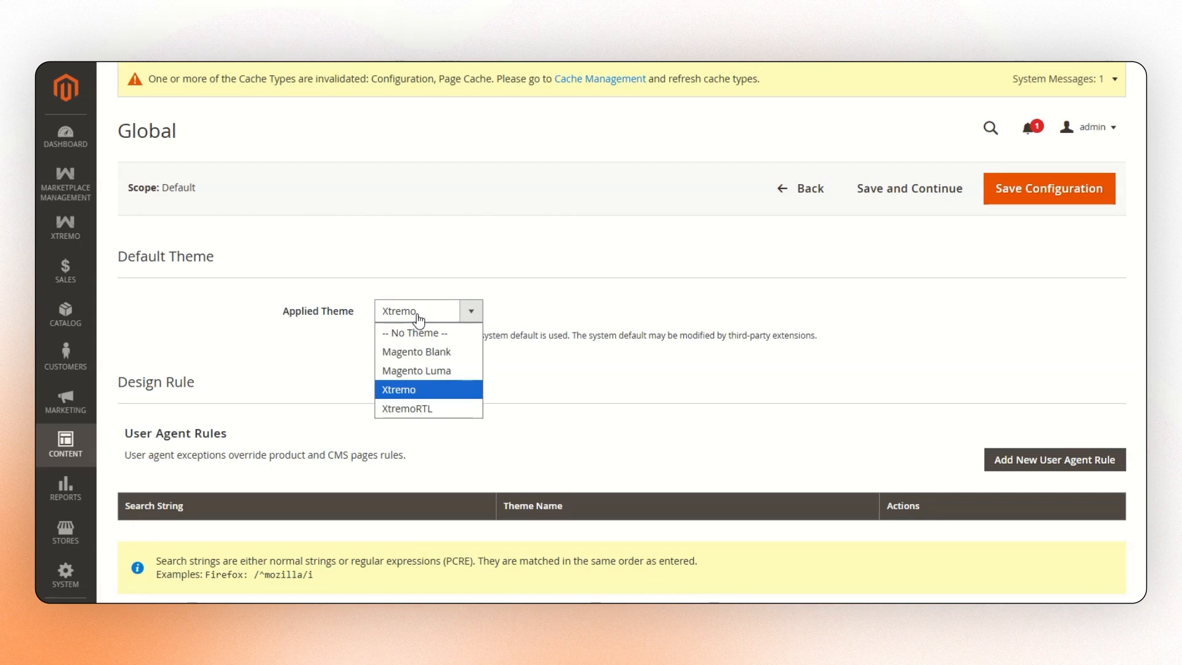
{"action": "left_click", "coordinate": [425, 390]}
{"action": "left_click", "coordinate": [1051, 192]}
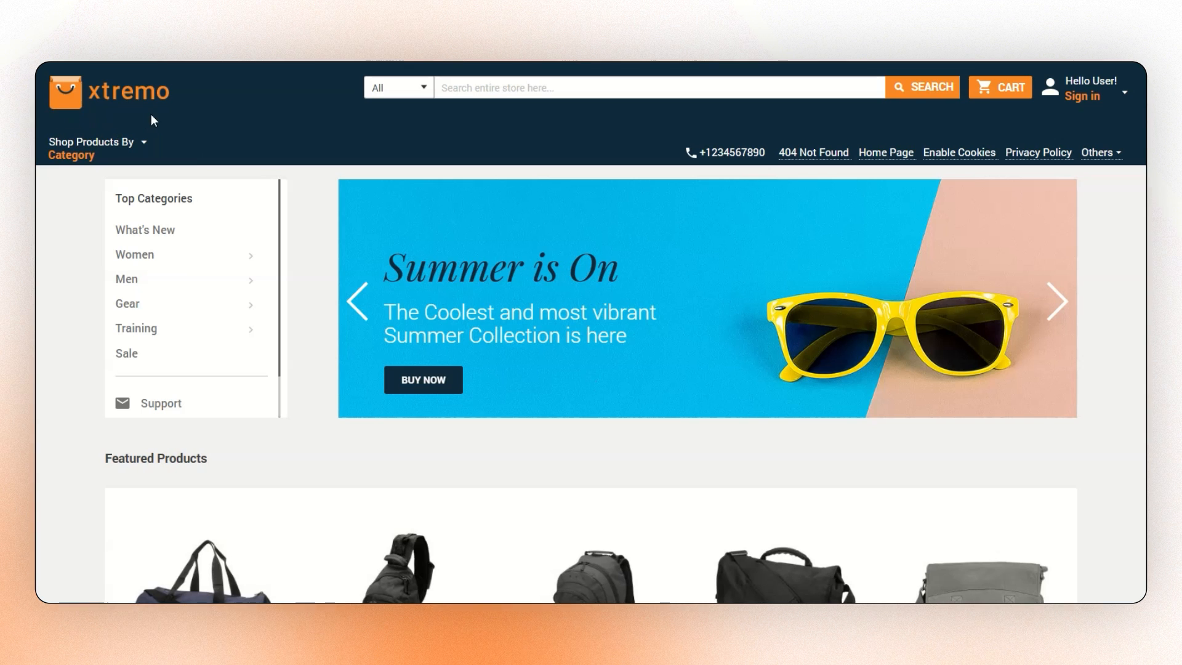
On the storefront, review the search bar's category options, the Top Categories list and the Shop Products By Category choices
{"action": "left_click", "coordinate": [412, 90]}
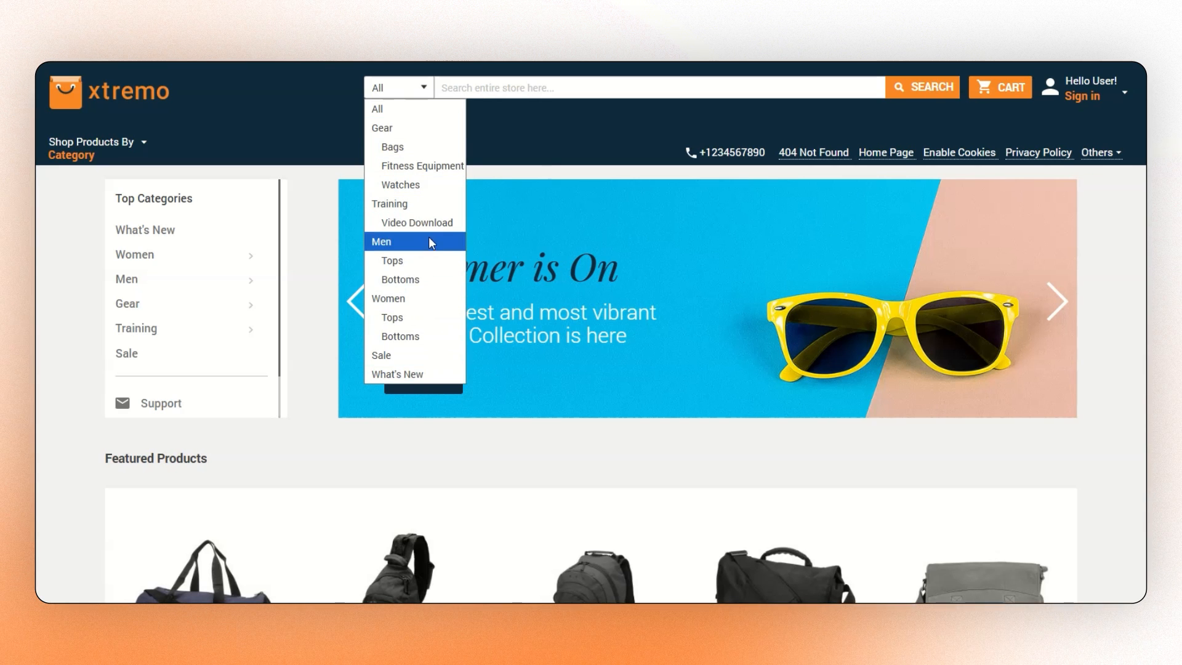
{"action": "left_click", "coordinate": [549, 146]}
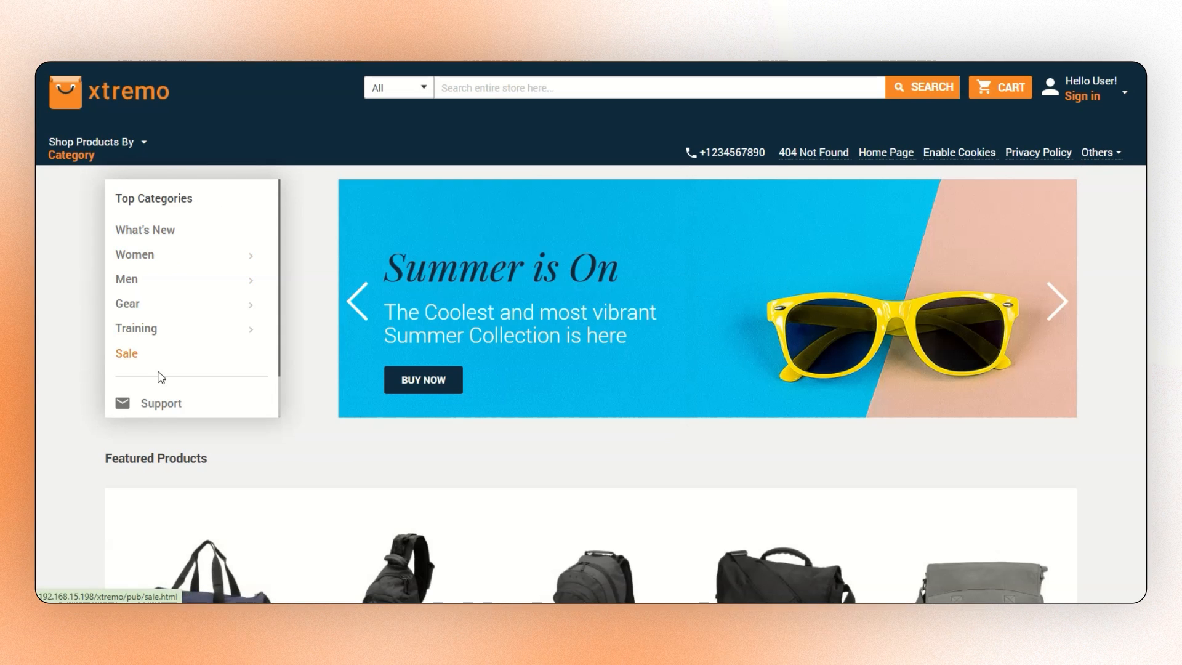
{"action": "scroll", "coordinate": [168, 366], "scroll_direction": "down", "scroll_amount": 1}
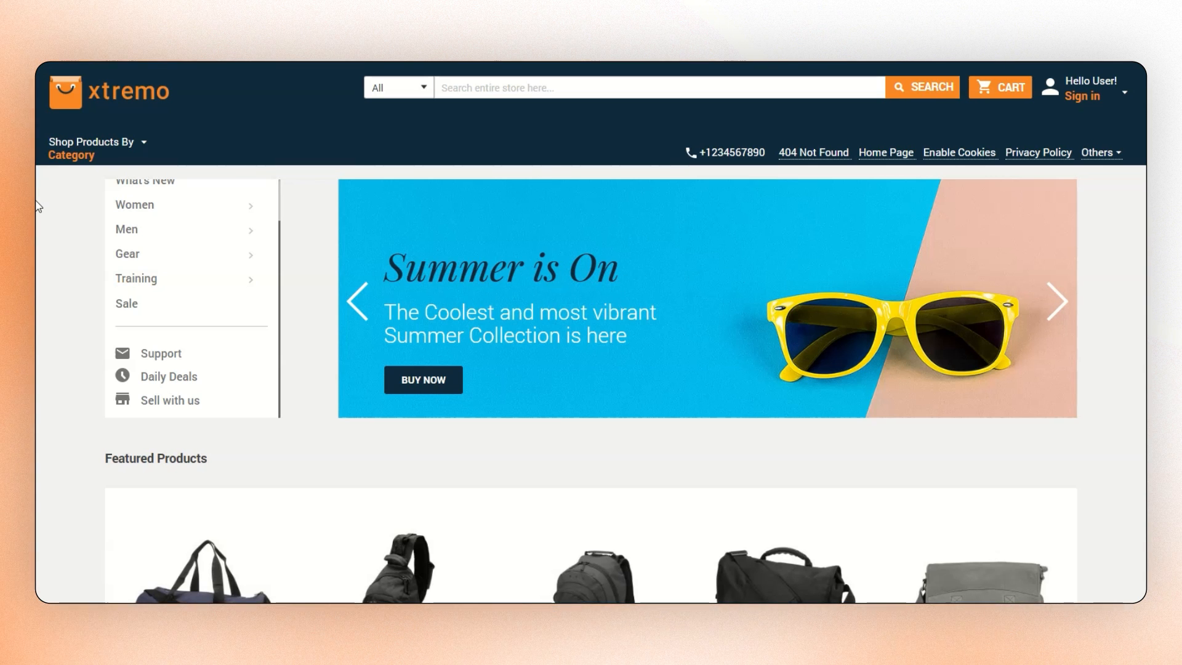
{"action": "left_click", "coordinate": [80, 155]}
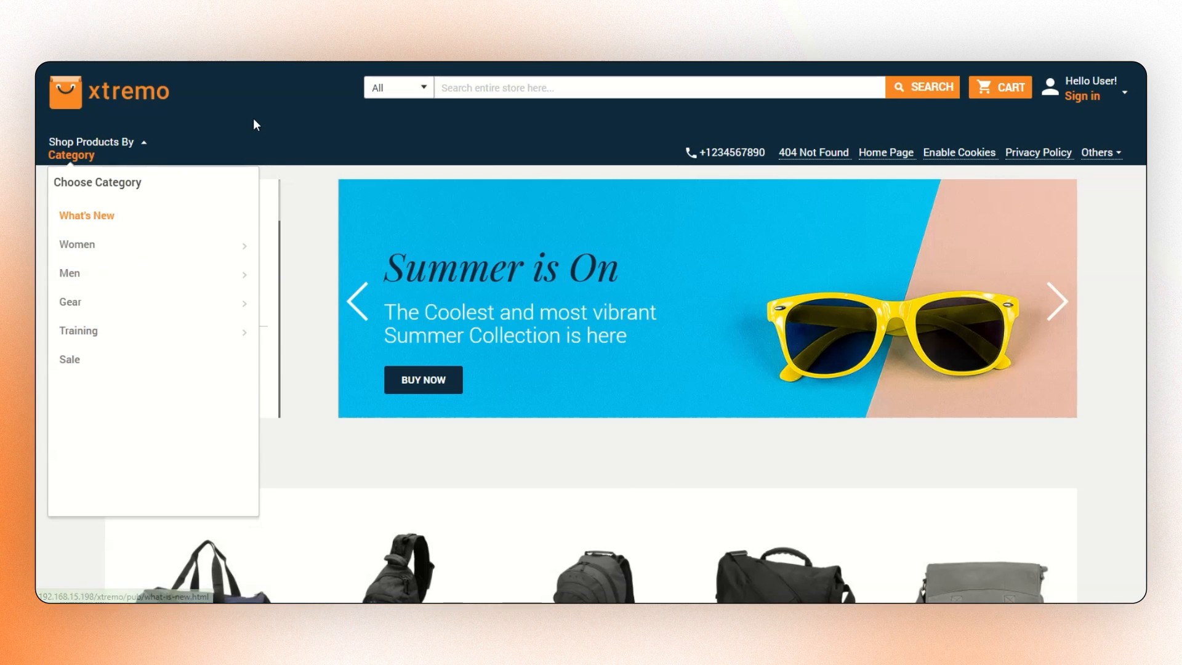
Look through the storefront homepage from the banner and product sections down to the footer's links, social icons and accepted payments
{"action": "scroll", "coordinate": [314, 351], "scroll_direction": "down", "scroll_amount": 2}
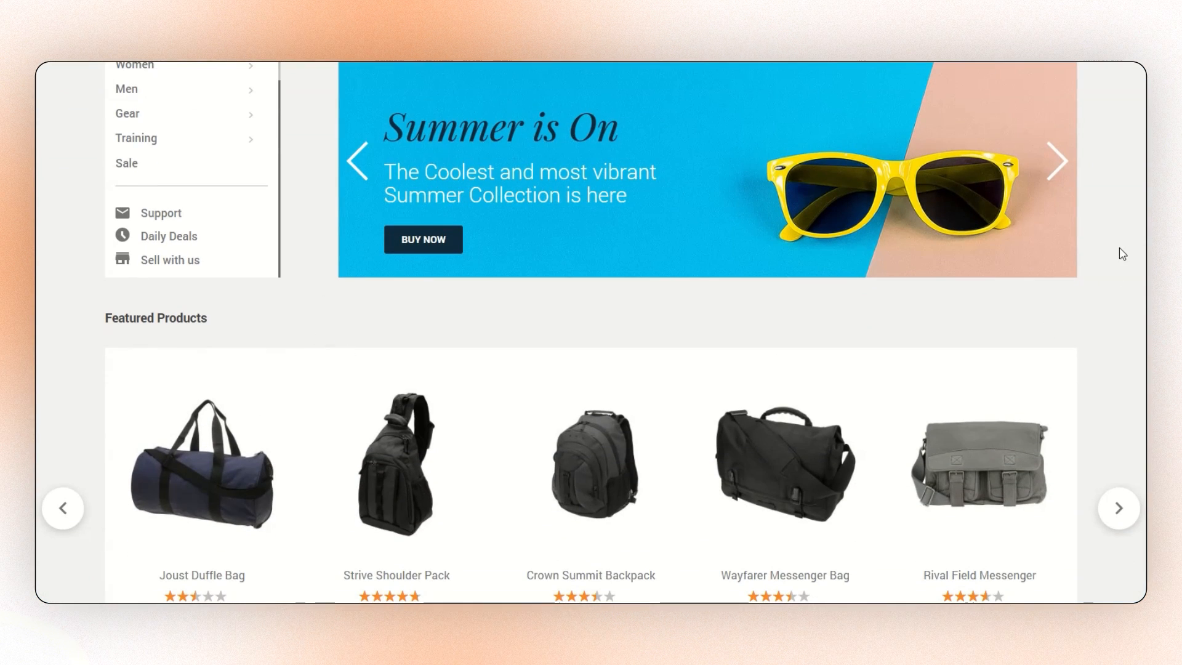
{"action": "scroll", "coordinate": [1114, 270], "scroll_direction": "down", "scroll_amount": 7}
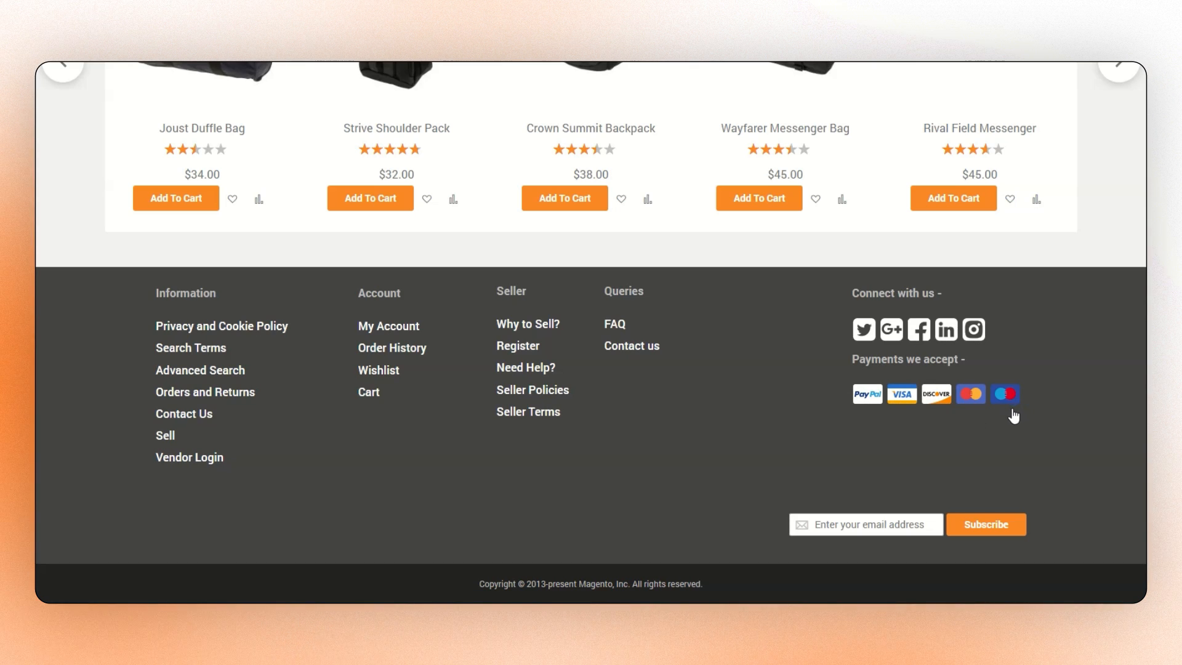
{"action": "scroll", "coordinate": [1062, 368], "scroll_direction": "up", "scroll_amount": 10}
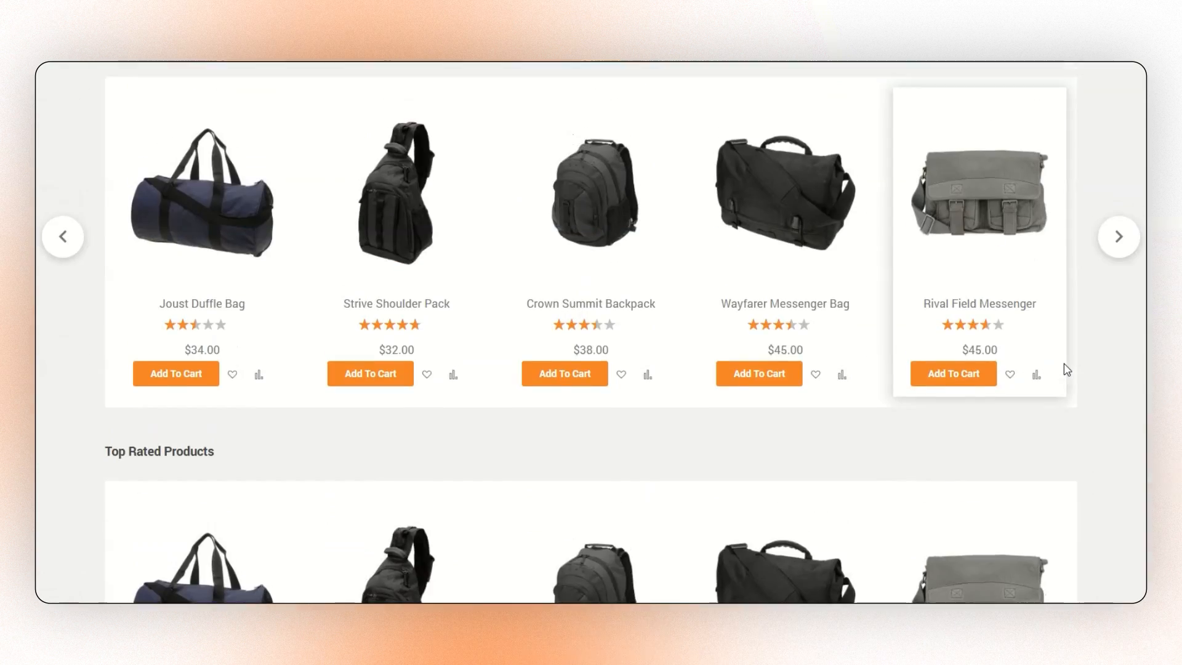
{"action": "scroll", "coordinate": [1065, 368], "scroll_direction": "up", "scroll_amount": 10}
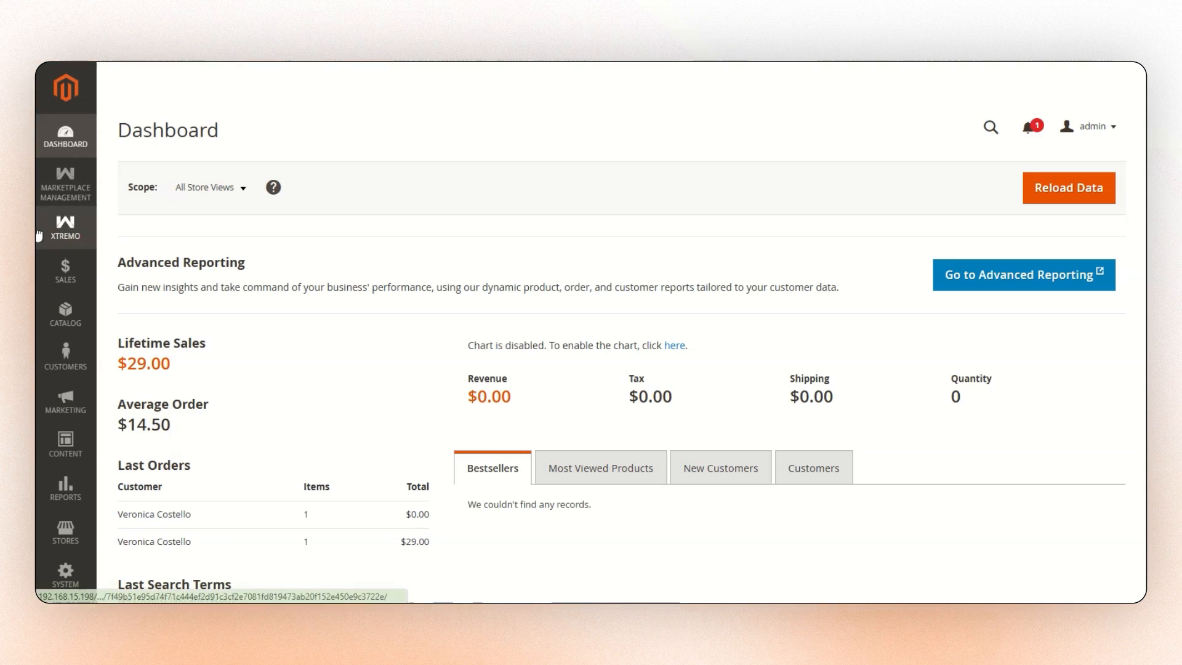
In the admin's Xtremo category banner images, edit the Gear Category Banner and choose brand logo.png as its image
{"action": "left_click", "coordinate": [65, 227]}
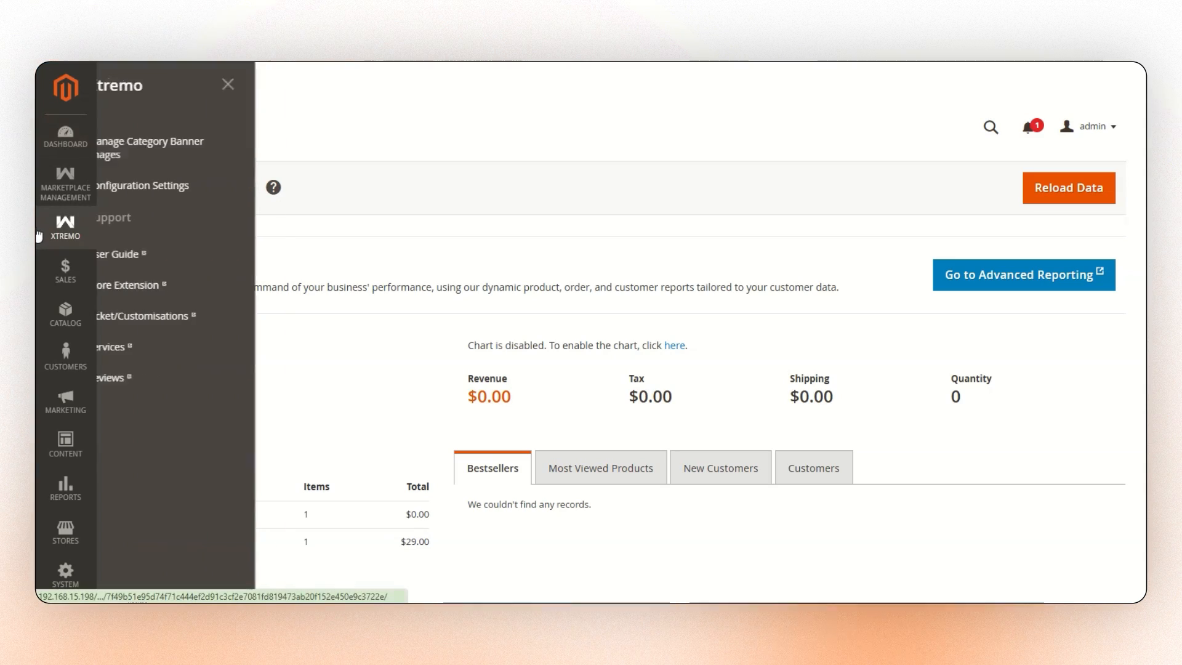
{"action": "left_click", "coordinate": [210, 143]}
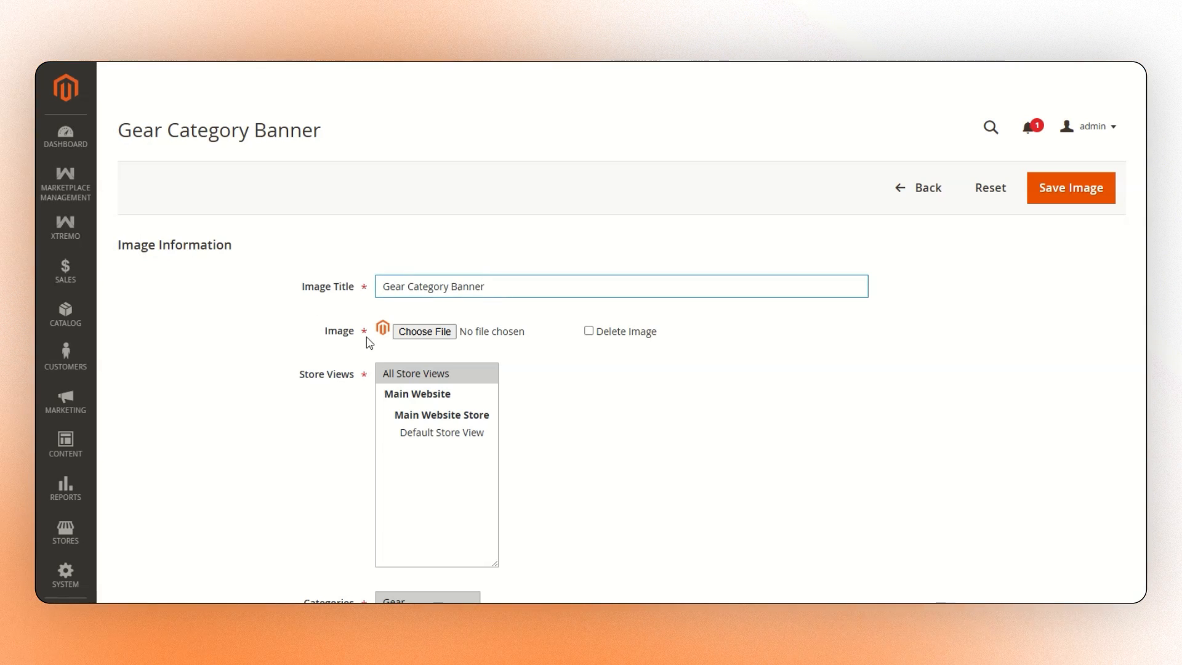
{"action": "left_click", "coordinate": [425, 332]}
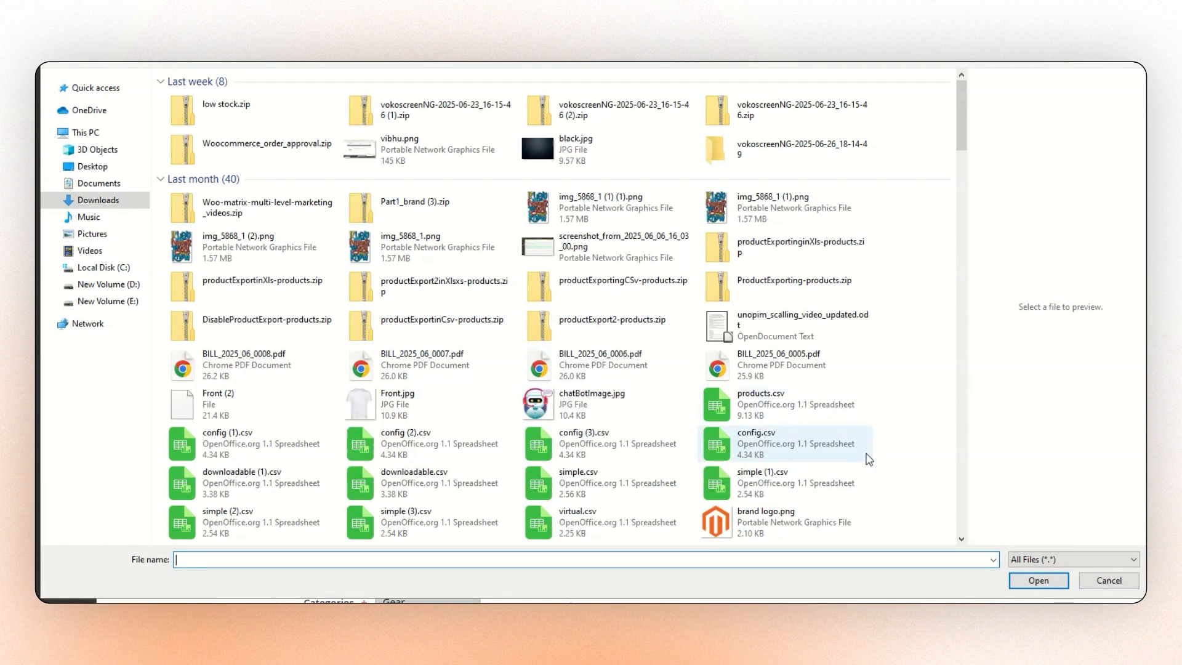
{"action": "left_click", "coordinate": [797, 524]}
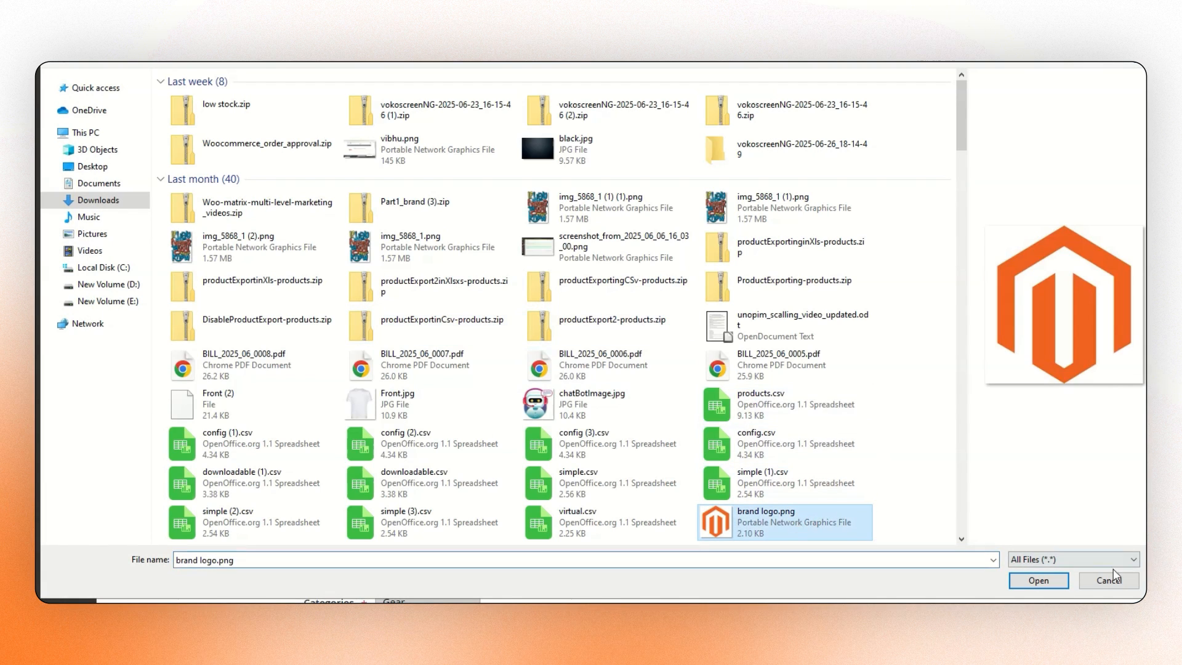
{"action": "left_click", "coordinate": [1046, 586]}
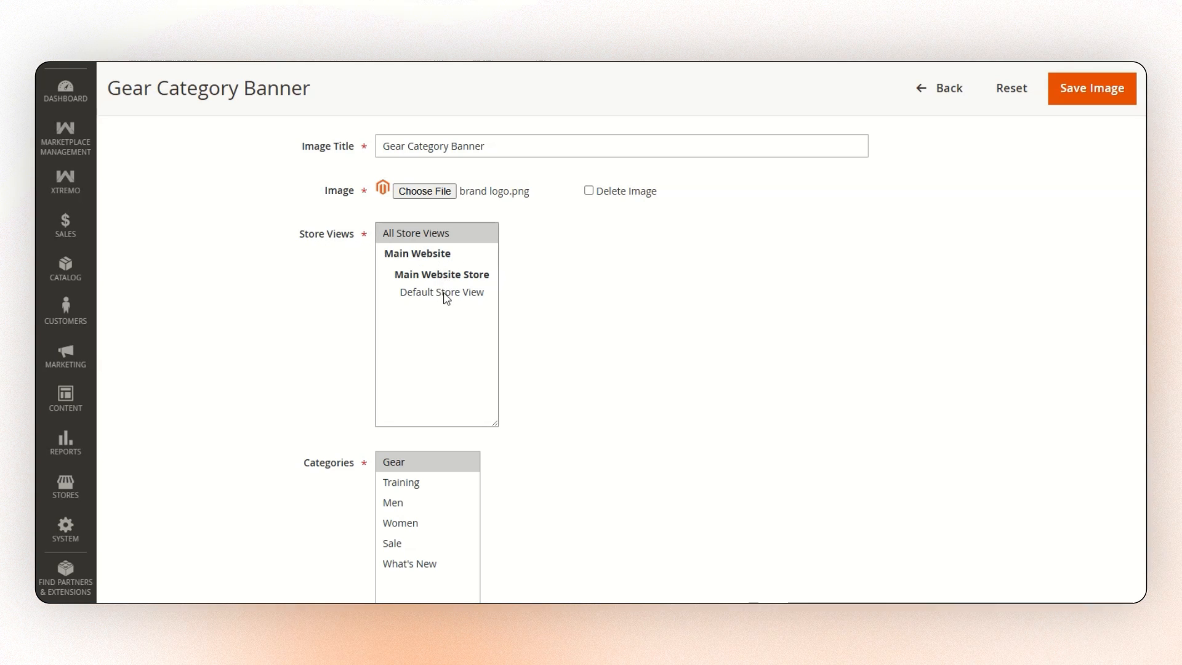
Assign the Gear Category Banner to All Store Views, keep its status Enabled, and save the image
{"action": "left_click", "coordinate": [441, 235]}
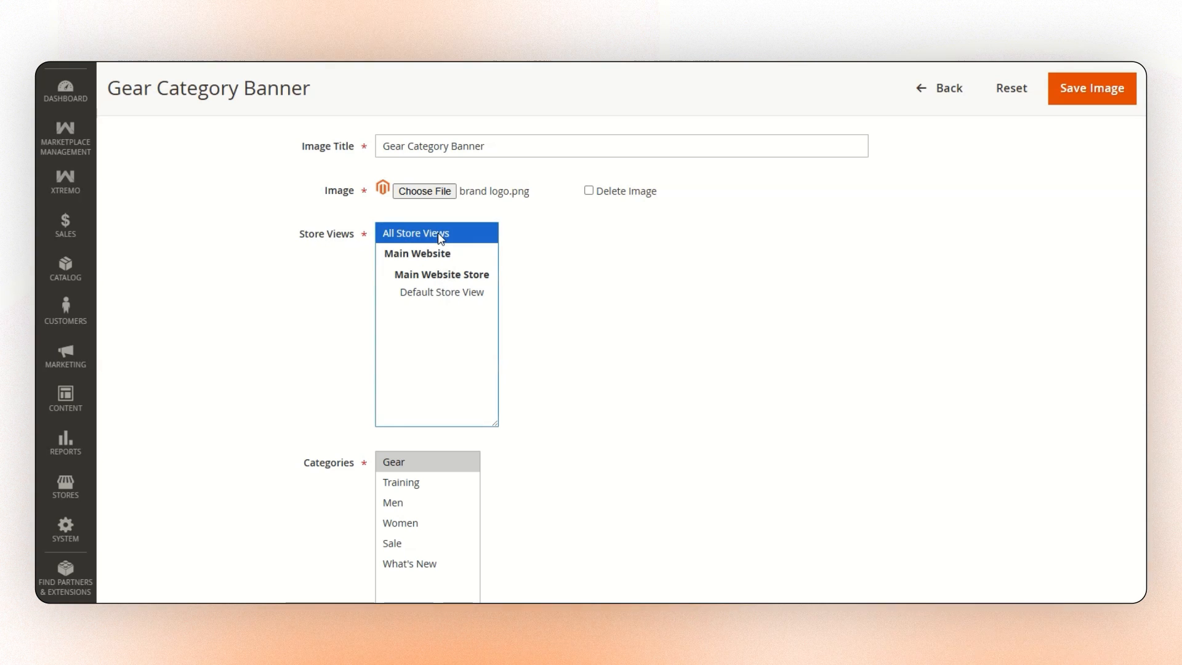
{"action": "scroll", "coordinate": [557, 314], "scroll_direction": "down", "scroll_amount": 3}
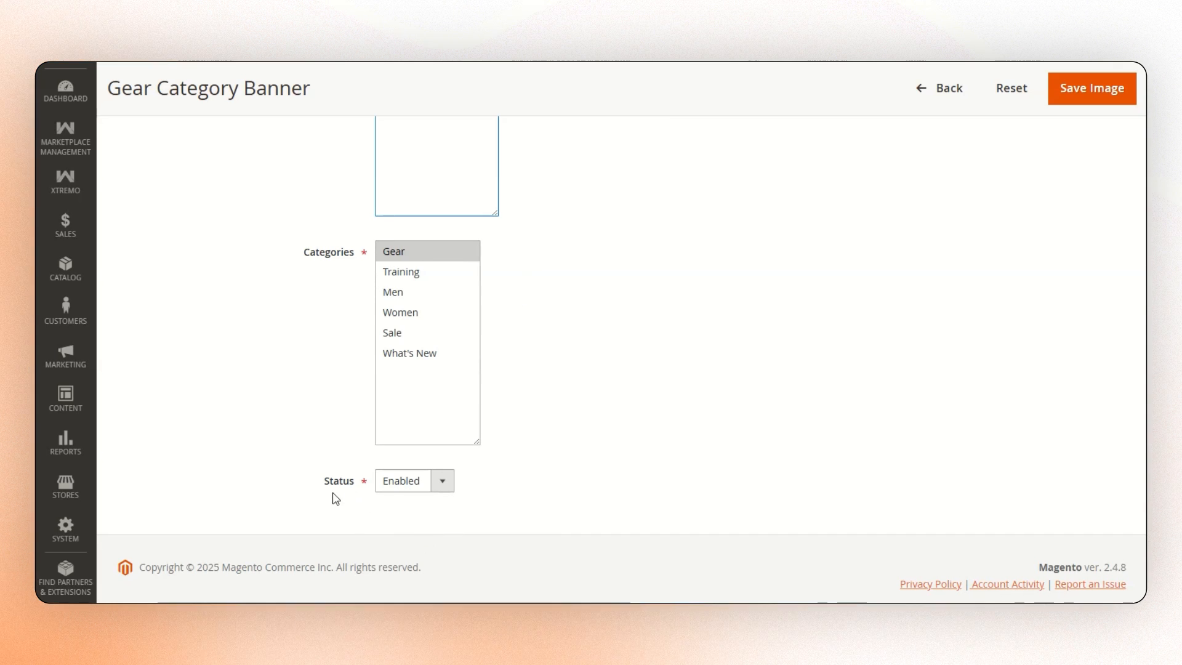
{"action": "left_click", "coordinate": [411, 487]}
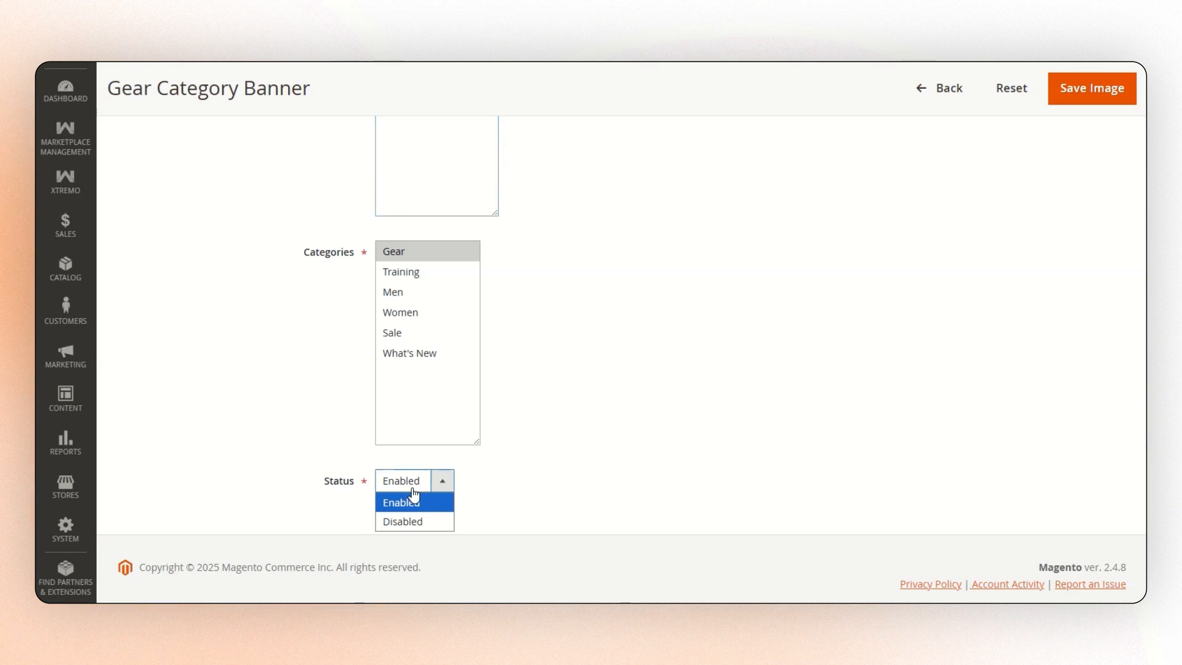
{"action": "left_click", "coordinate": [423, 504]}
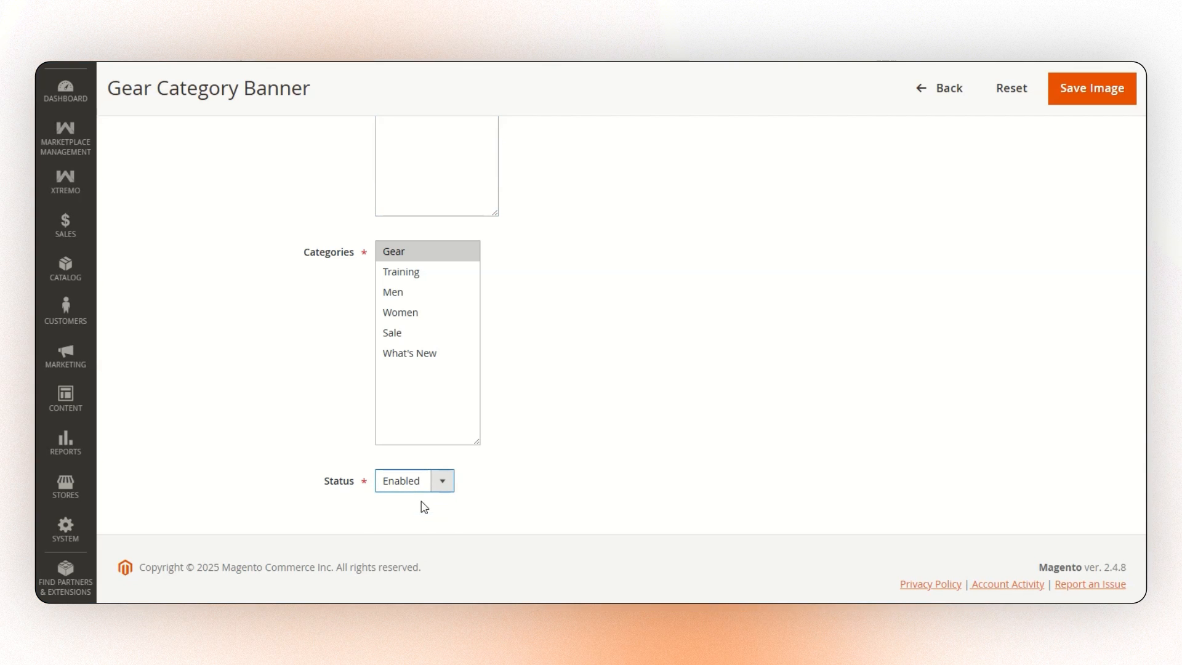
{"action": "scroll", "coordinate": [1072, 211], "scroll_direction": "up", "scroll_amount": 6}
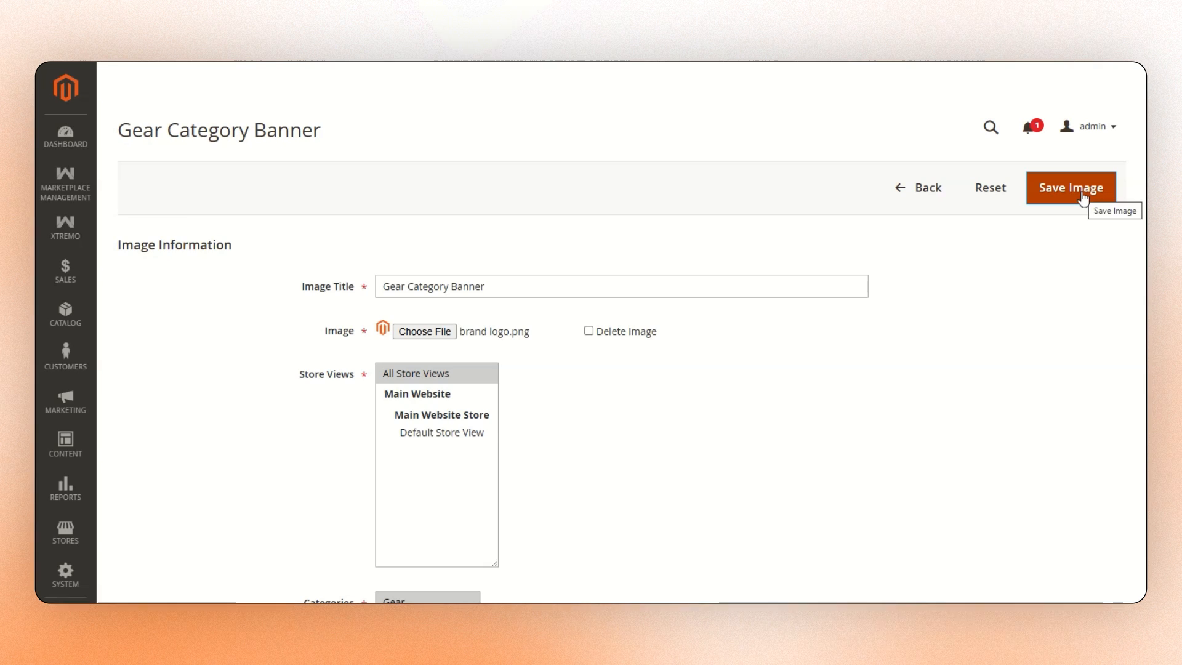
{"action": "left_click", "coordinate": [1077, 196]}
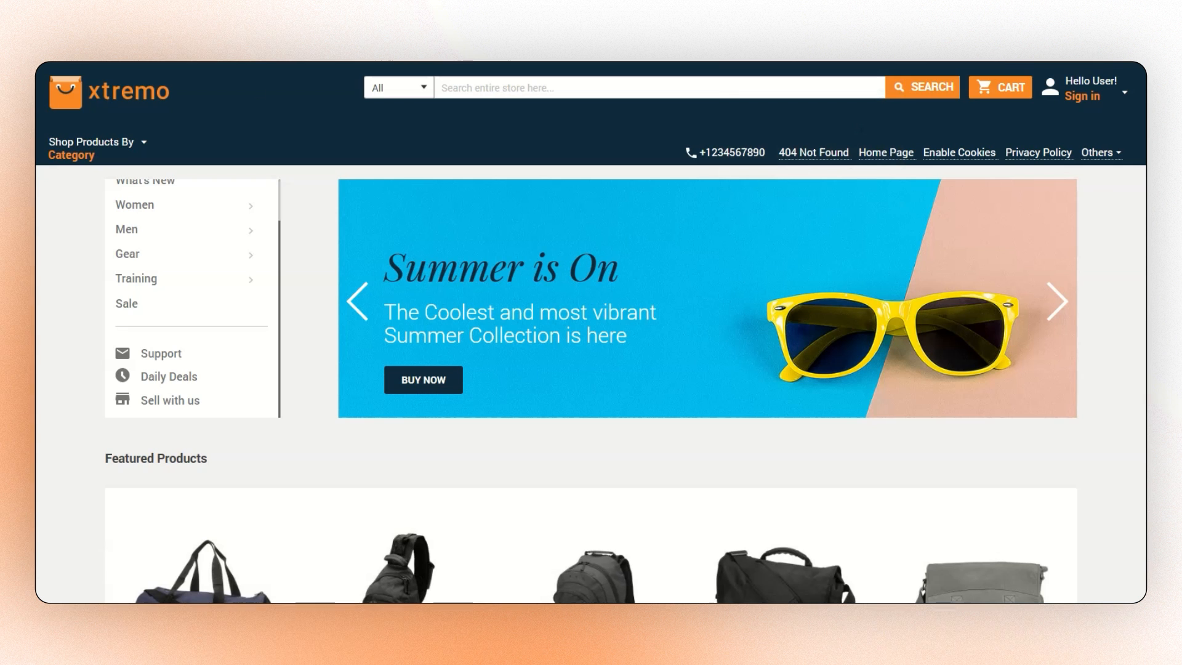
Check the Gear category in the storefront's Top Categories list
{"action": "scroll", "coordinate": [172, 228], "scroll_direction": "up", "scroll_amount": 1}
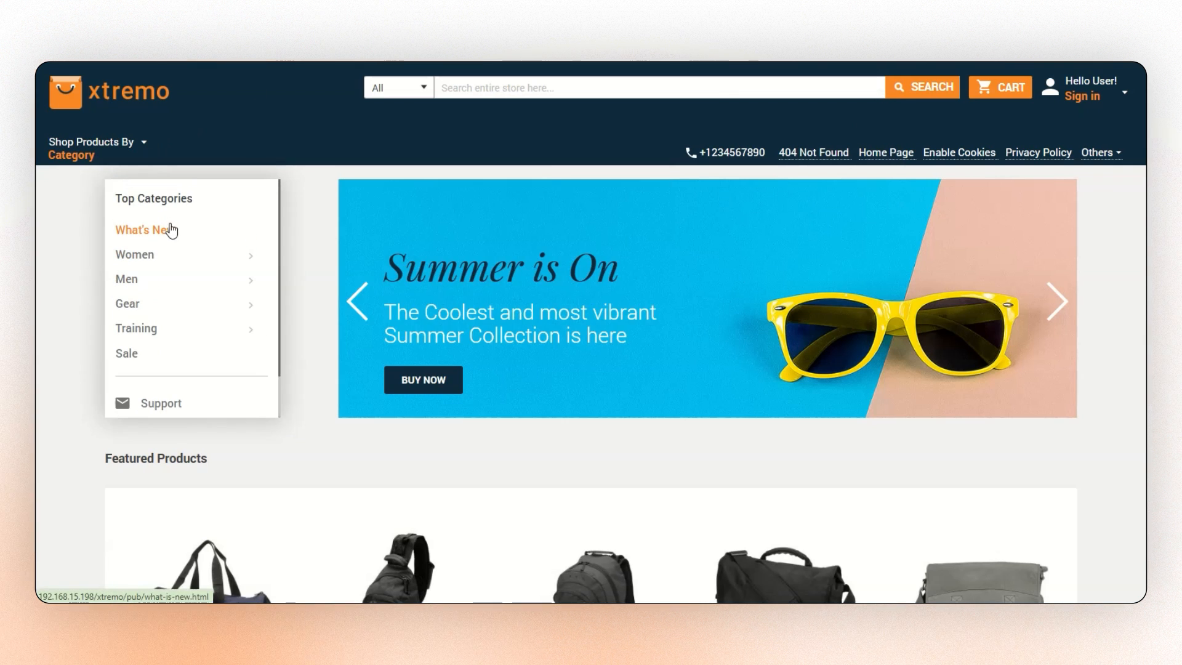
{"action": "mouse_move", "coordinate": [123, 306]}
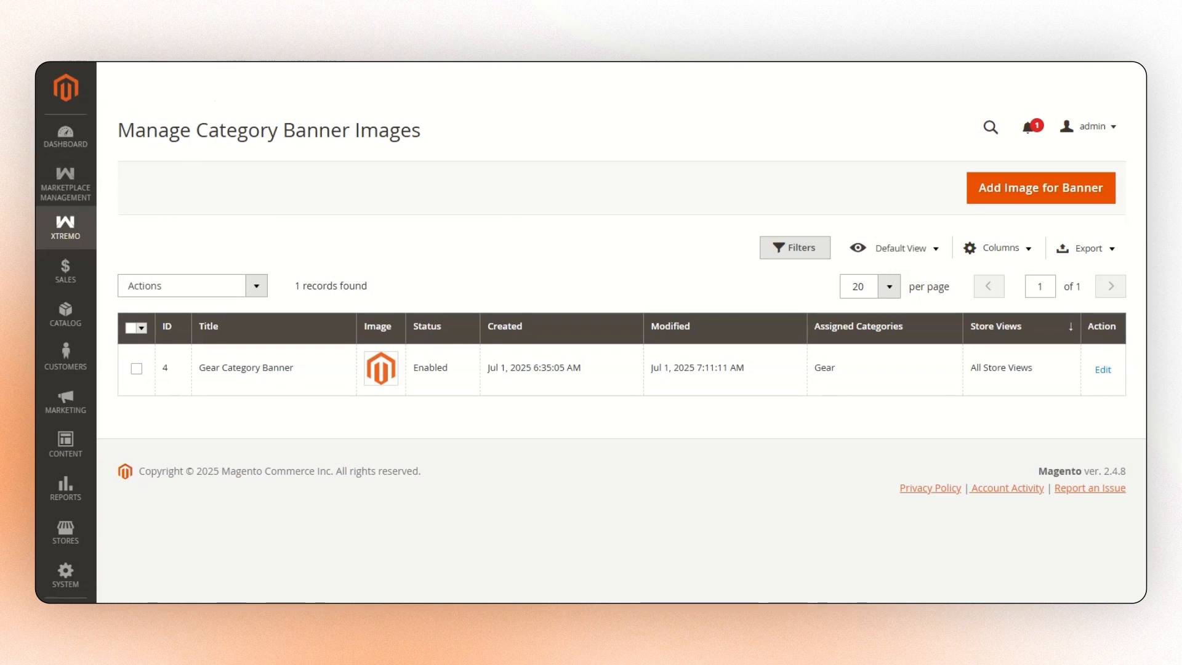
Edit the Joust Duffle Bag product in the admin, keep Is Featured, Is In Sale, Is Tailored Product and Is In Top Rated Product at Yes, and save
{"action": "left_click", "coordinate": [61, 311]}
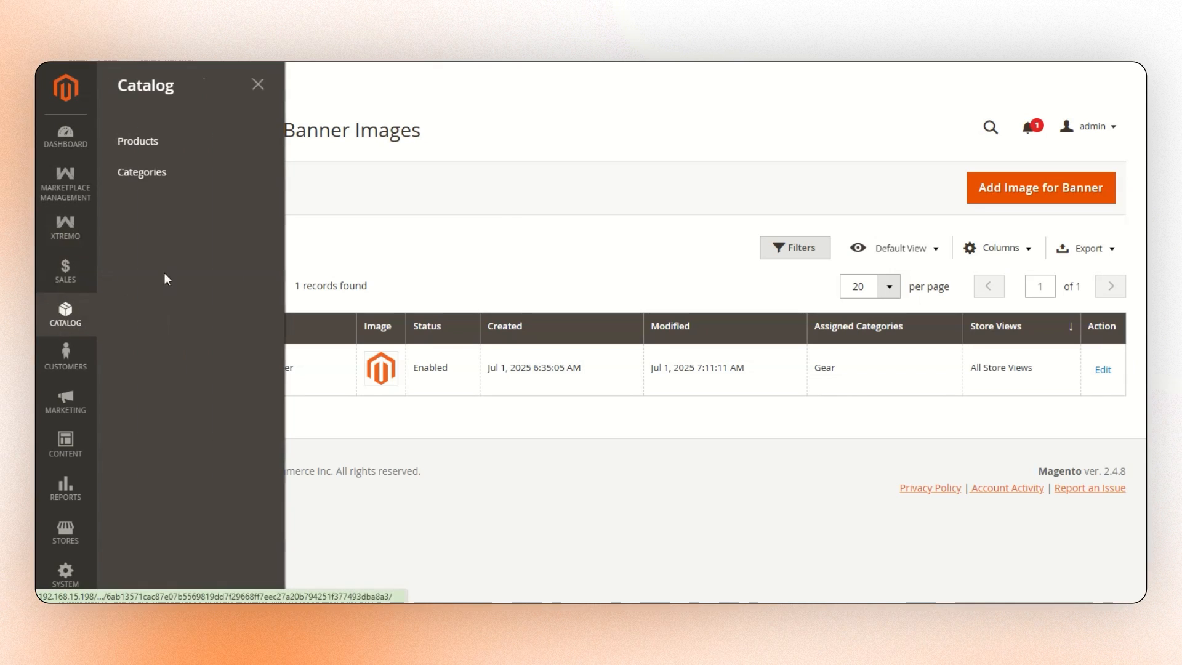
{"action": "left_click", "coordinate": [178, 156]}
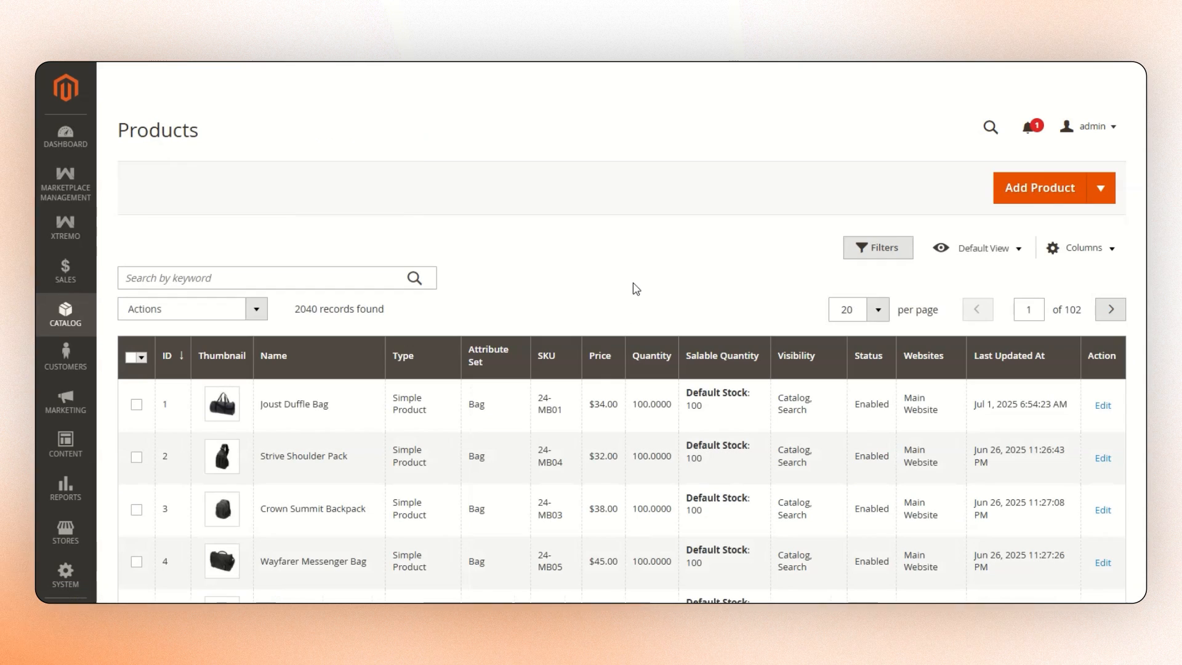
{"action": "left_click", "coordinate": [1106, 406]}
{"action": "scroll", "coordinate": [629, 346], "scroll_direction": "down", "scroll_amount": 10}
{"action": "scroll", "coordinate": [630, 346], "scroll_direction": "down", "scroll_amount": 10}
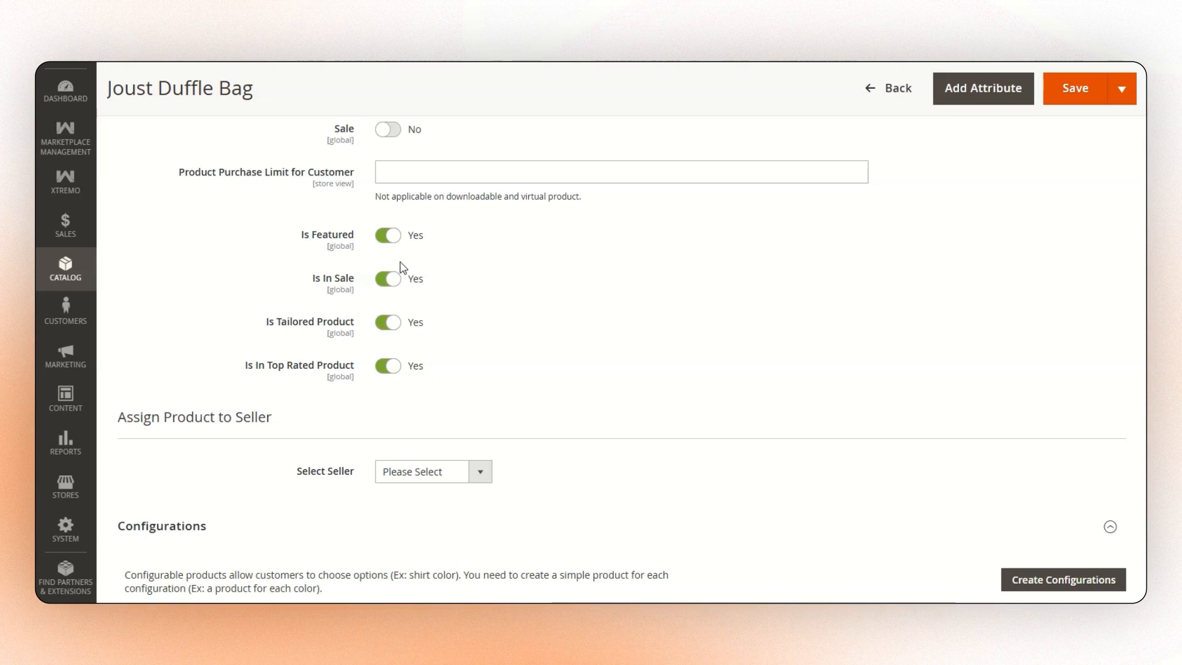
{"action": "left_click", "coordinate": [1069, 105]}
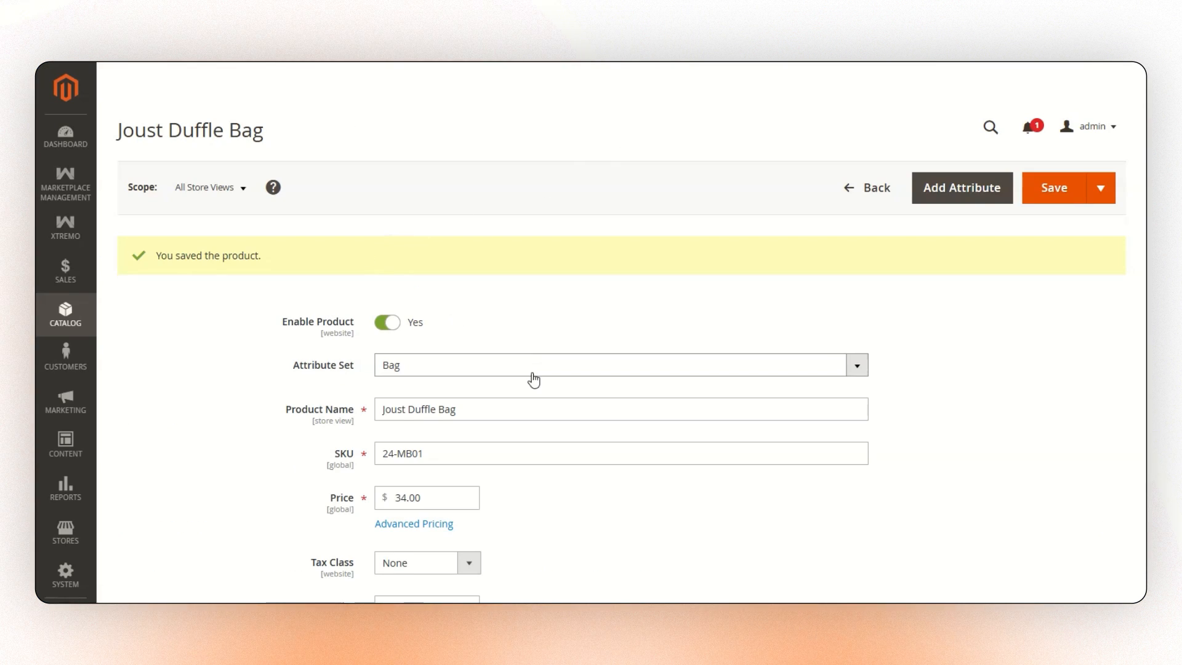
{"action": "scroll", "coordinate": [533, 380], "scroll_direction": "down", "scroll_amount": 20}
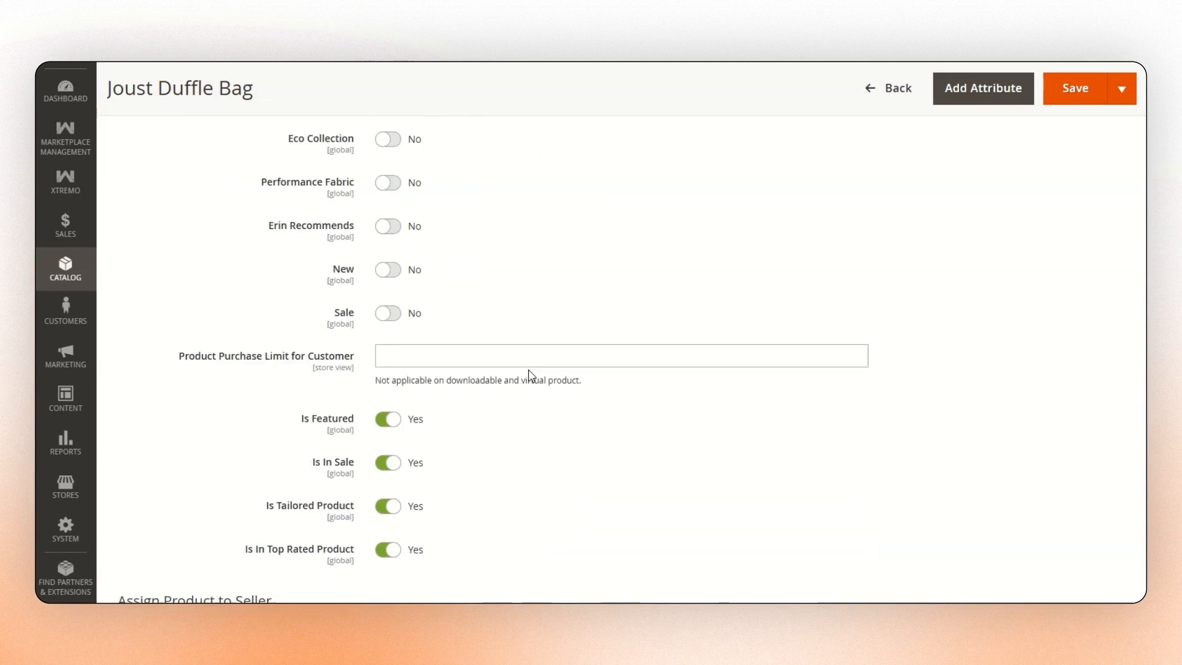
{"action": "scroll", "coordinate": [530, 374], "scroll_direction": "down", "scroll_amount": 3}
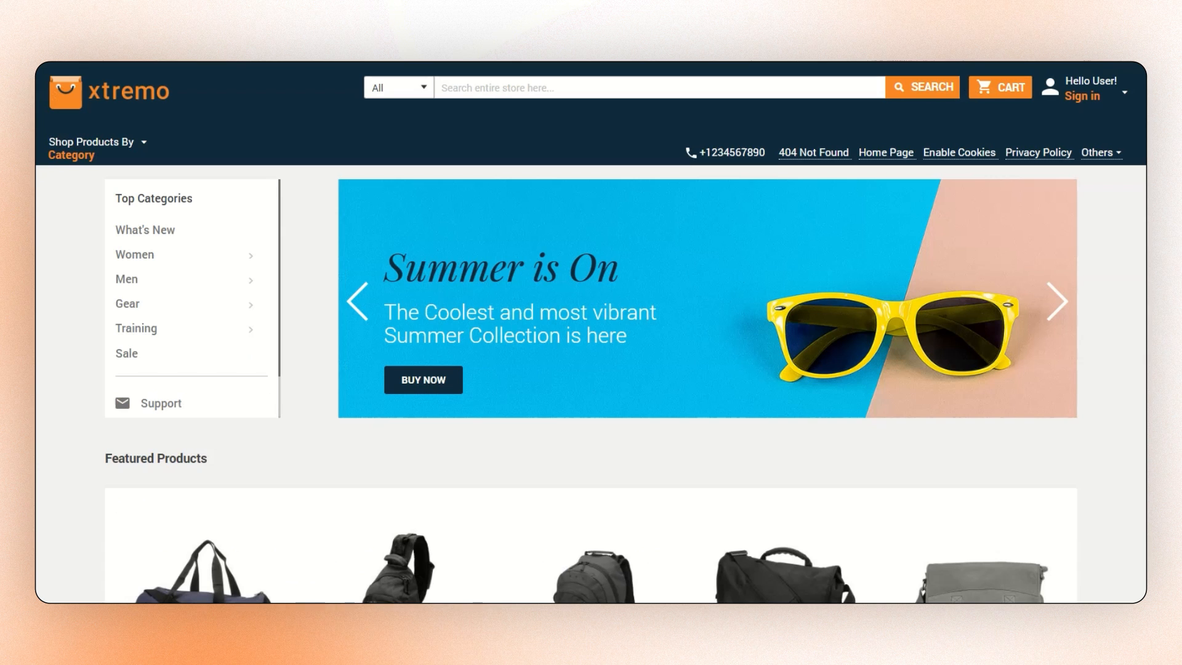
Examine the storefront homepage's Featured Products, Discount And Sales, Tailored For You and Top Rated Products sections
{"action": "scroll", "coordinate": [222, 146], "scroll_direction": "down", "scroll_amount": 5}
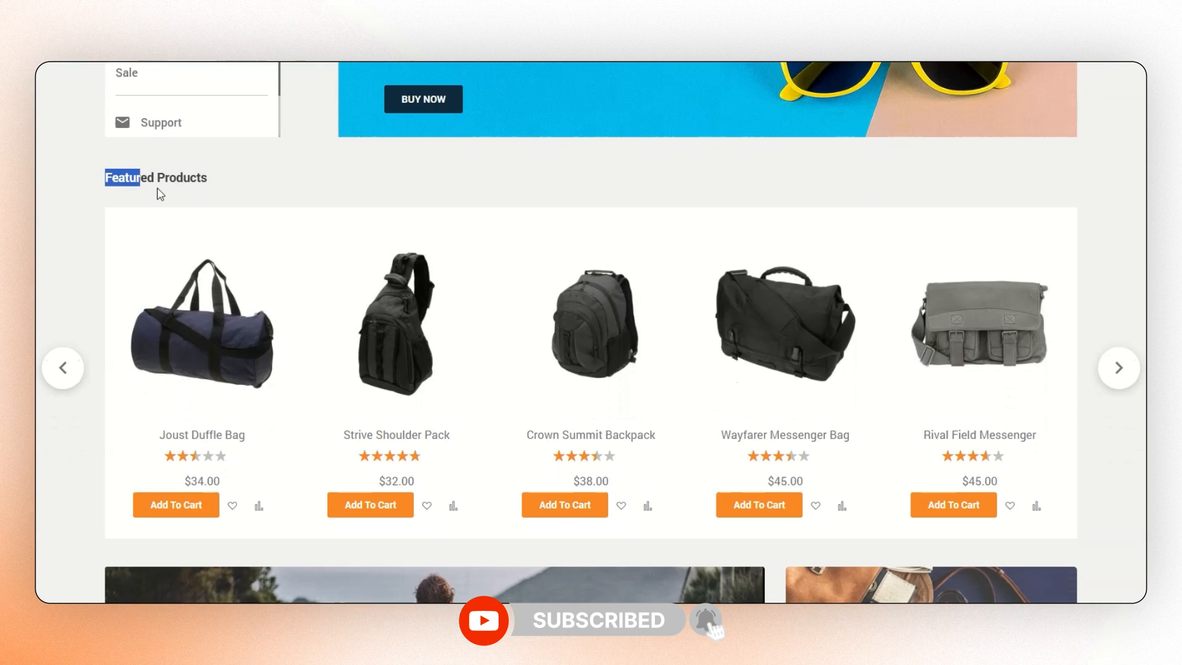
{"action": "left_click_drag", "start_coordinate": [157, 189], "coordinate": [245, 184]}
{"action": "left_click", "coordinate": [247, 189]}
{"action": "scroll", "coordinate": [224, 347], "scroll_direction": "down", "scroll_amount": 12}
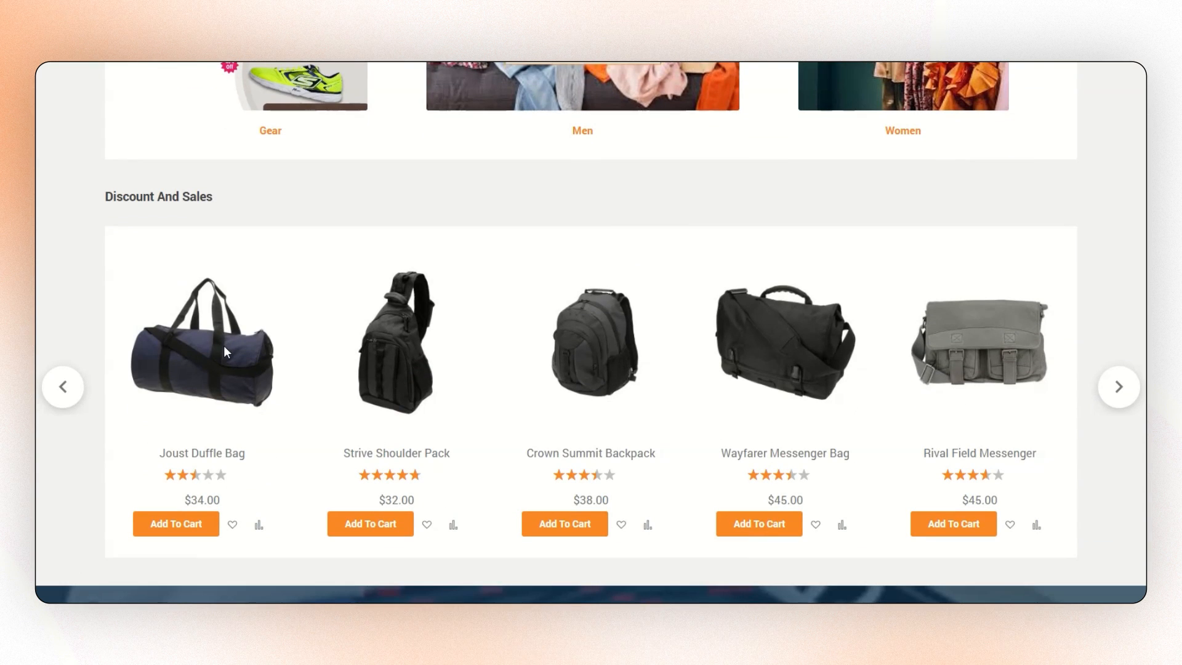
{"action": "scroll", "coordinate": [224, 347], "scroll_direction": "down", "scroll_amount": 10}
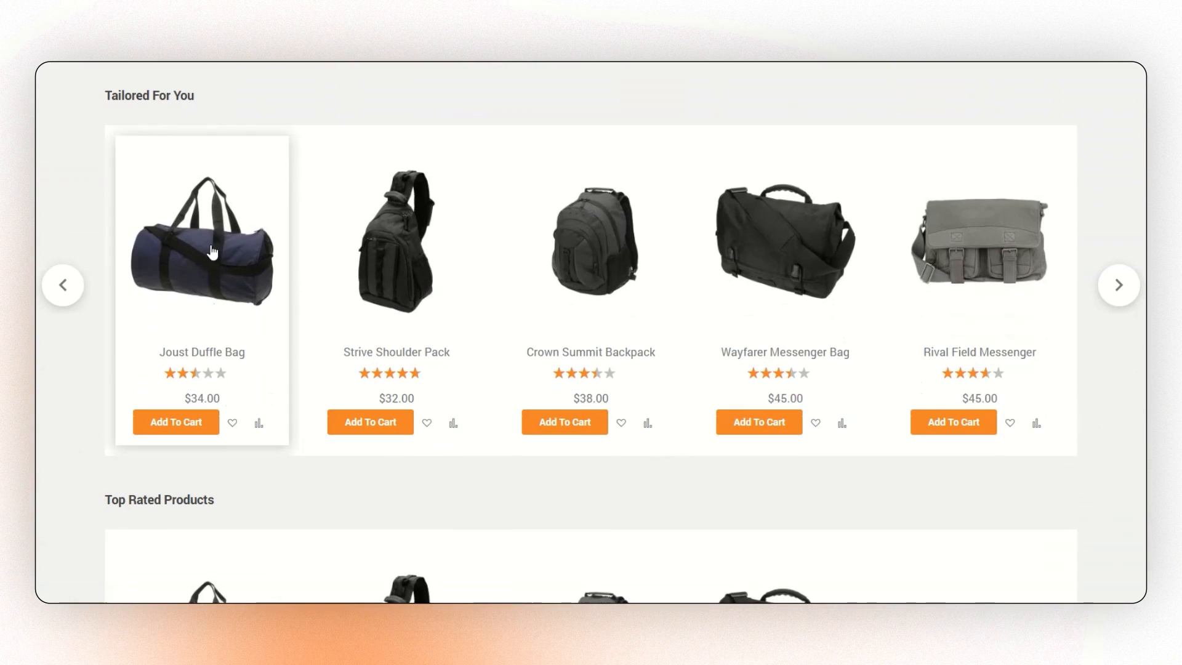
{"action": "scroll", "coordinate": [311, 346], "scroll_direction": "down", "scroll_amount": 3}
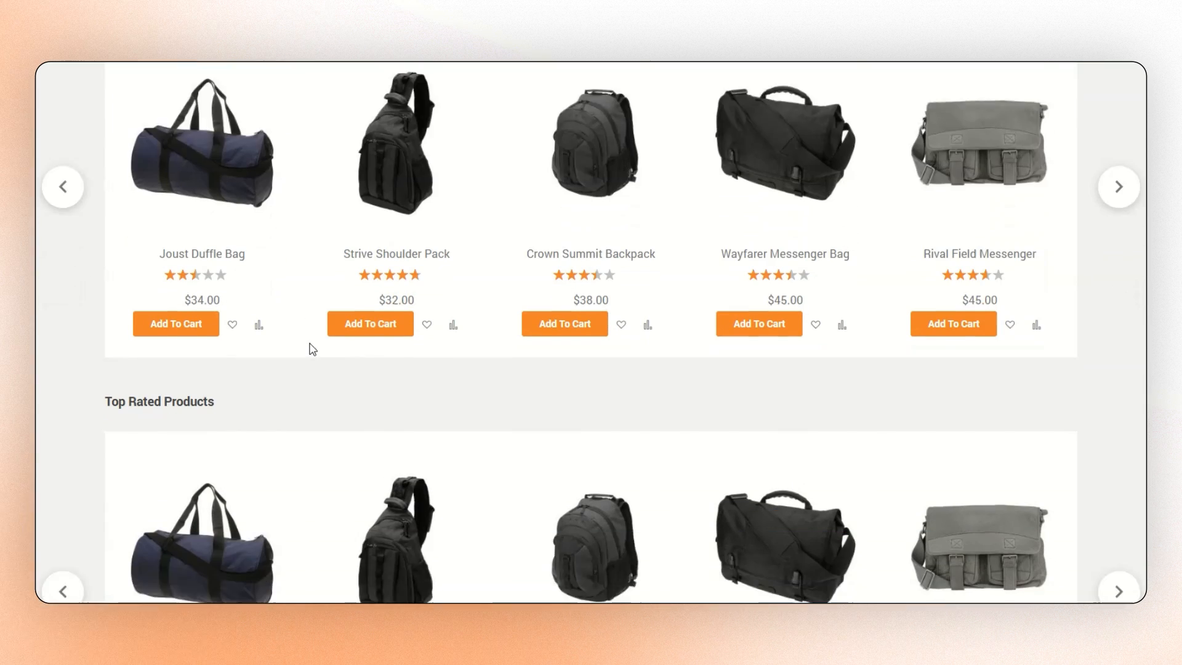
{"action": "scroll", "coordinate": [248, 308], "scroll_direction": "down", "scroll_amount": 4}
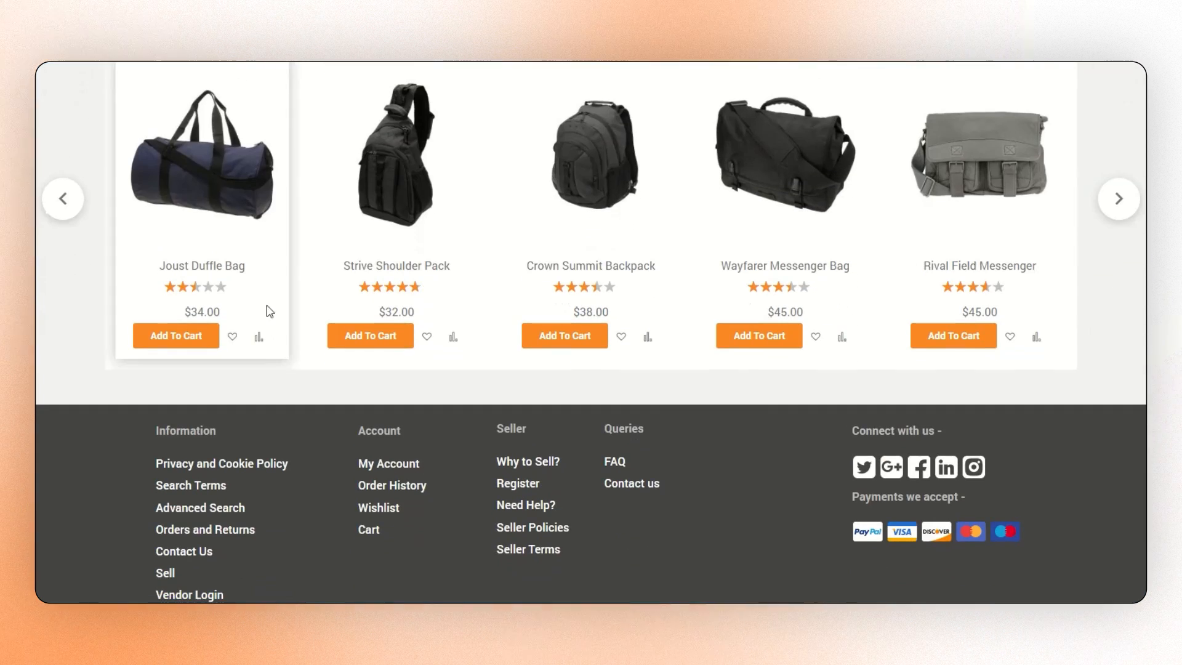
{"action": "scroll", "coordinate": [491, 306], "scroll_direction": "up", "scroll_amount": 6}
{"action": "scroll", "coordinate": [502, 293], "scroll_direction": "down", "scroll_amount": 6}
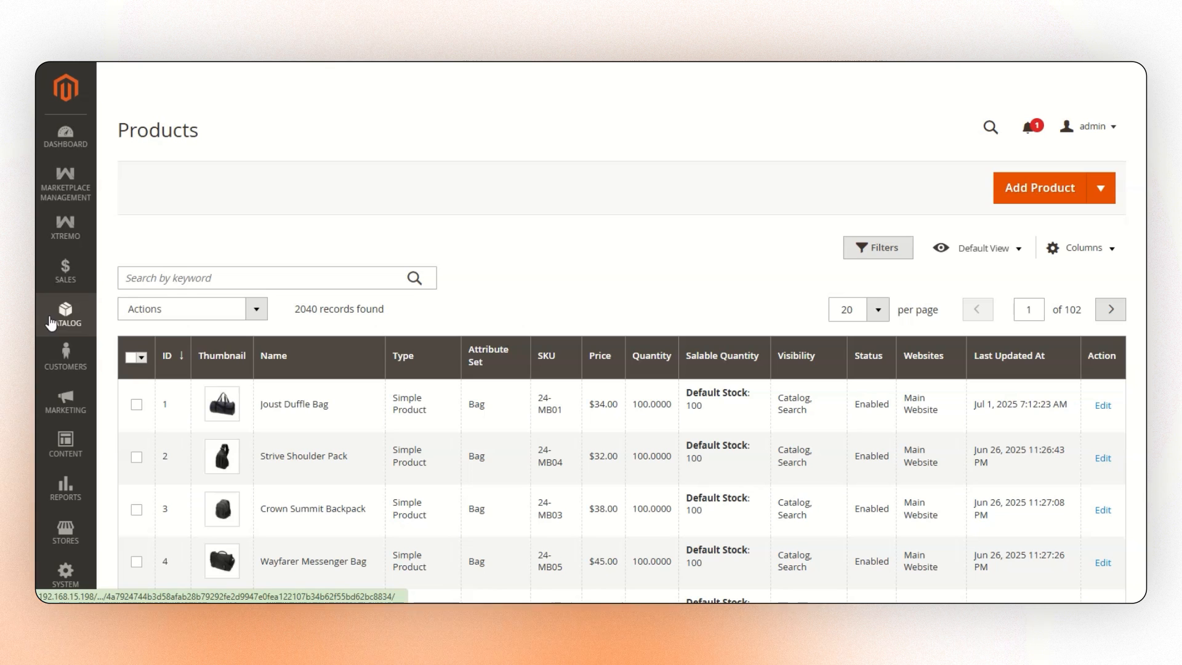
Open the Gear category for editing, keep Is Popular Category at Yes, and expand its Content section to the Popular Category Image
{"action": "left_click", "coordinate": [52, 321]}
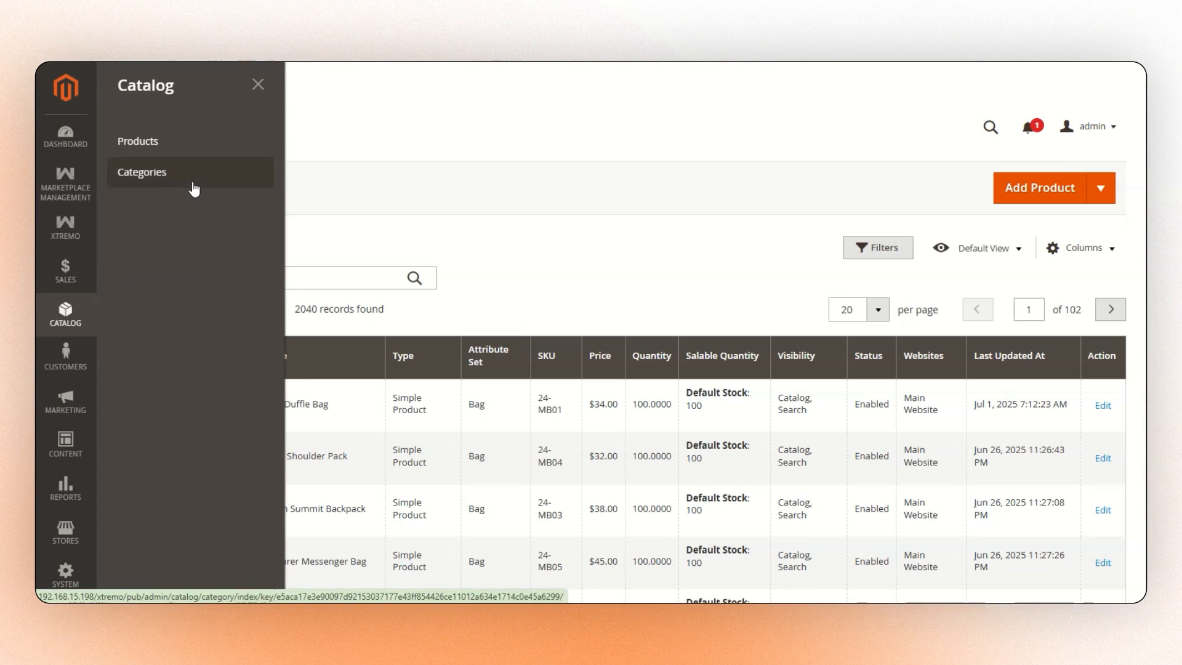
{"action": "left_click", "coordinate": [120, 180]}
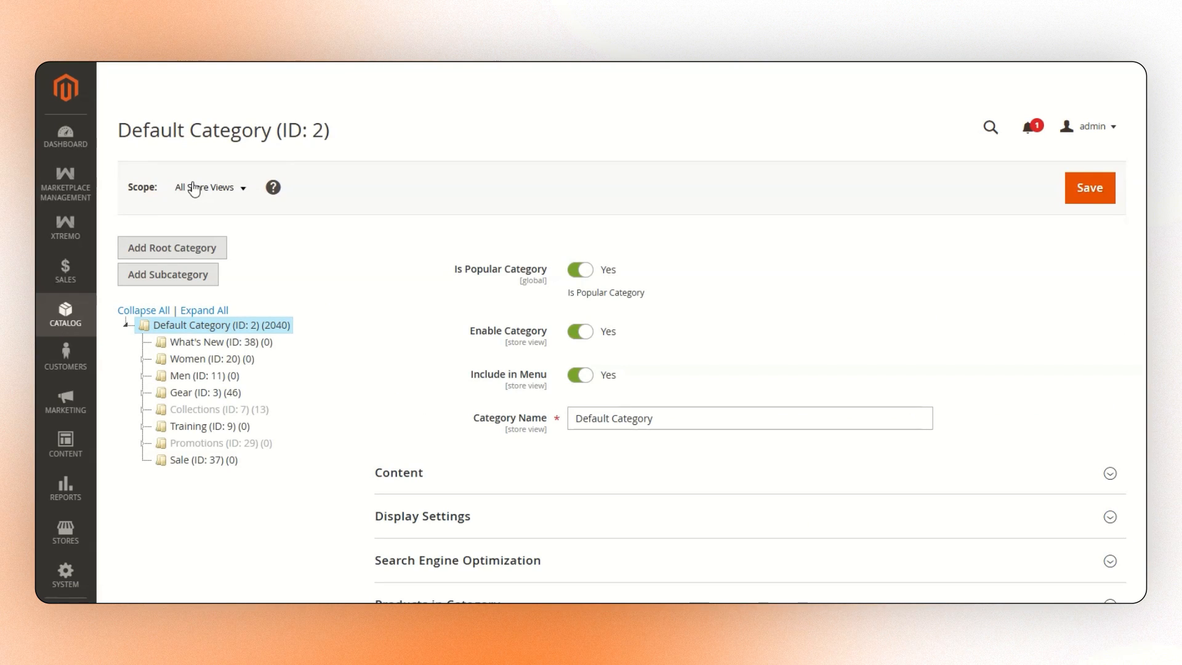
{"action": "left_click", "coordinate": [223, 393]}
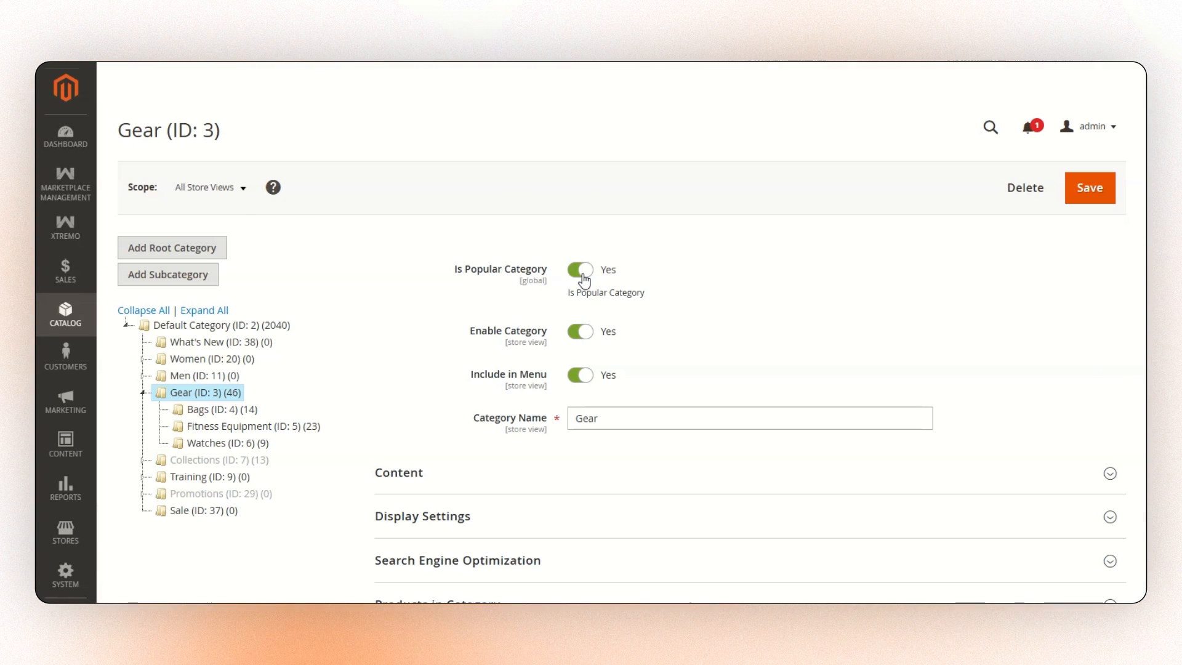
{"action": "scroll", "coordinate": [441, 253], "scroll_direction": "down", "scroll_amount": 4}
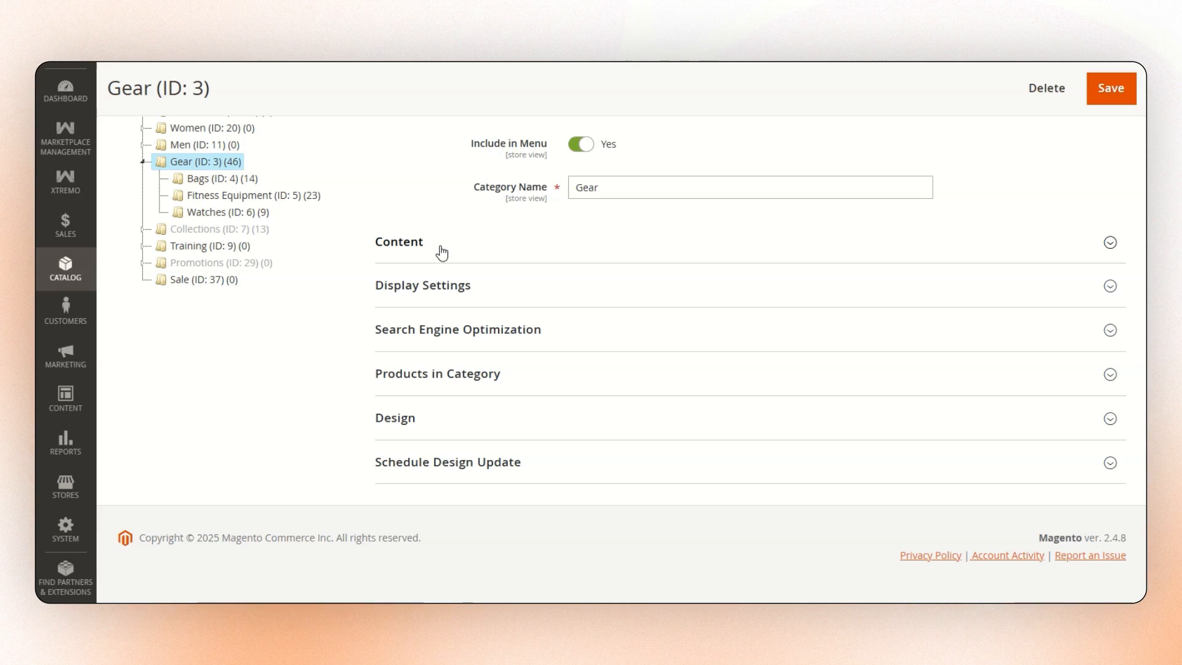
{"action": "left_click", "coordinate": [441, 252]}
{"action": "scroll", "coordinate": [442, 252], "scroll_direction": "down", "scroll_amount": 7}
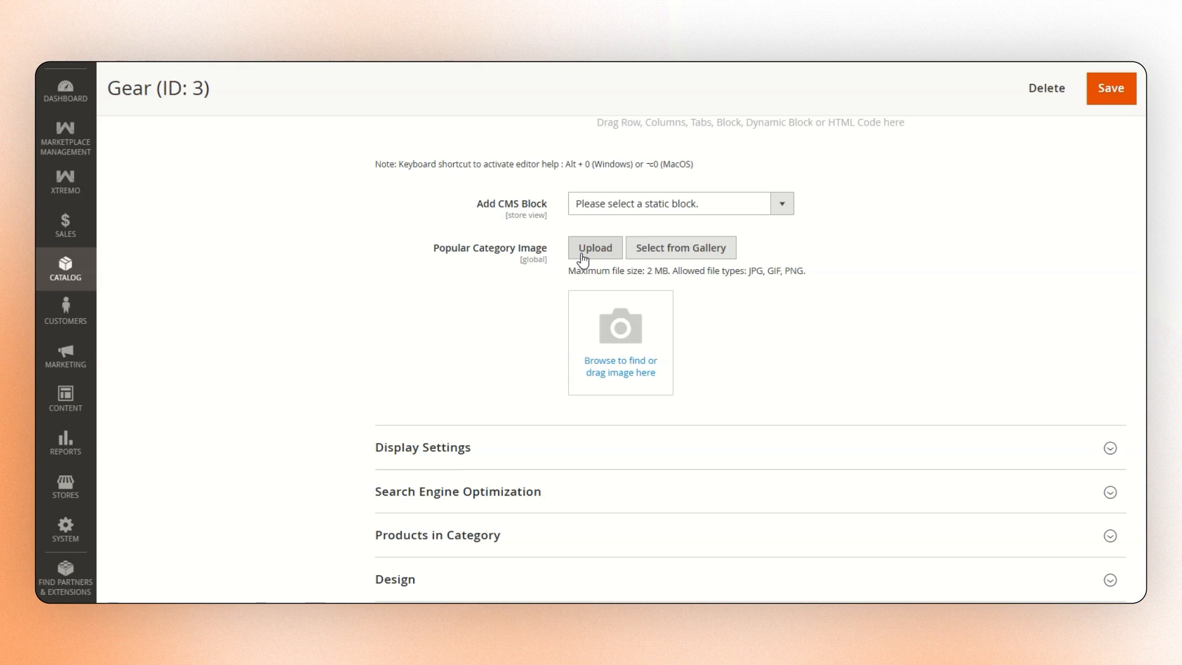
Upload brand logo.png as the Gear category's Popular Category Image, and remove the uploaded image
{"action": "left_click", "coordinate": [582, 257]}
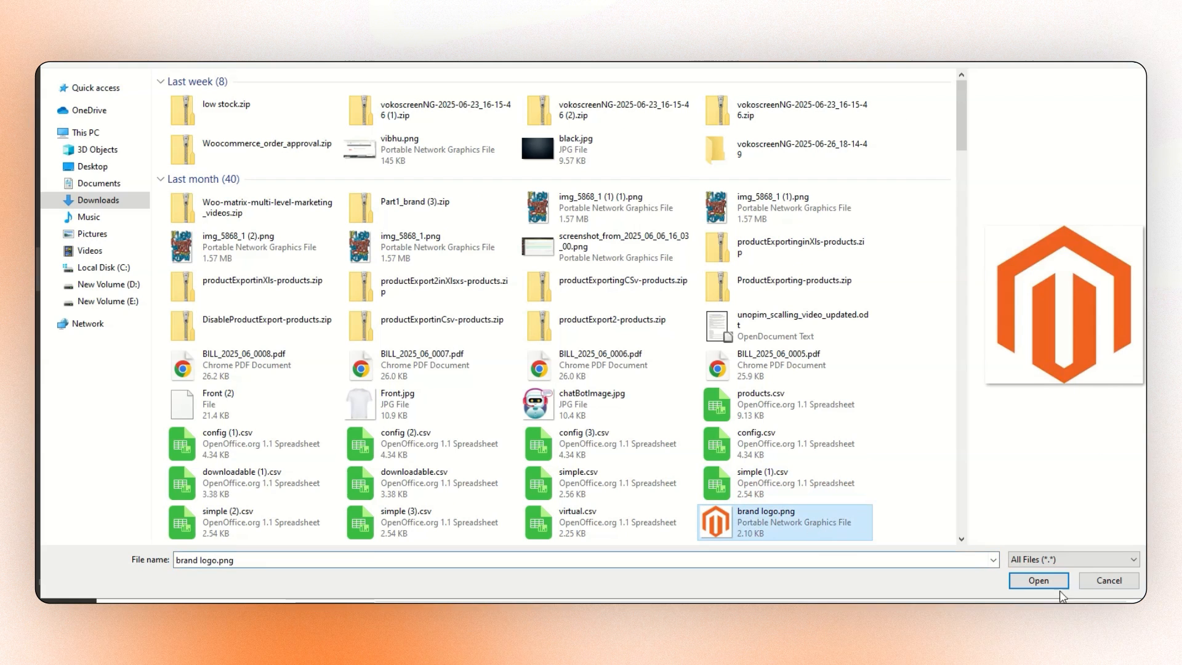
{"action": "left_click", "coordinate": [747, 654]}
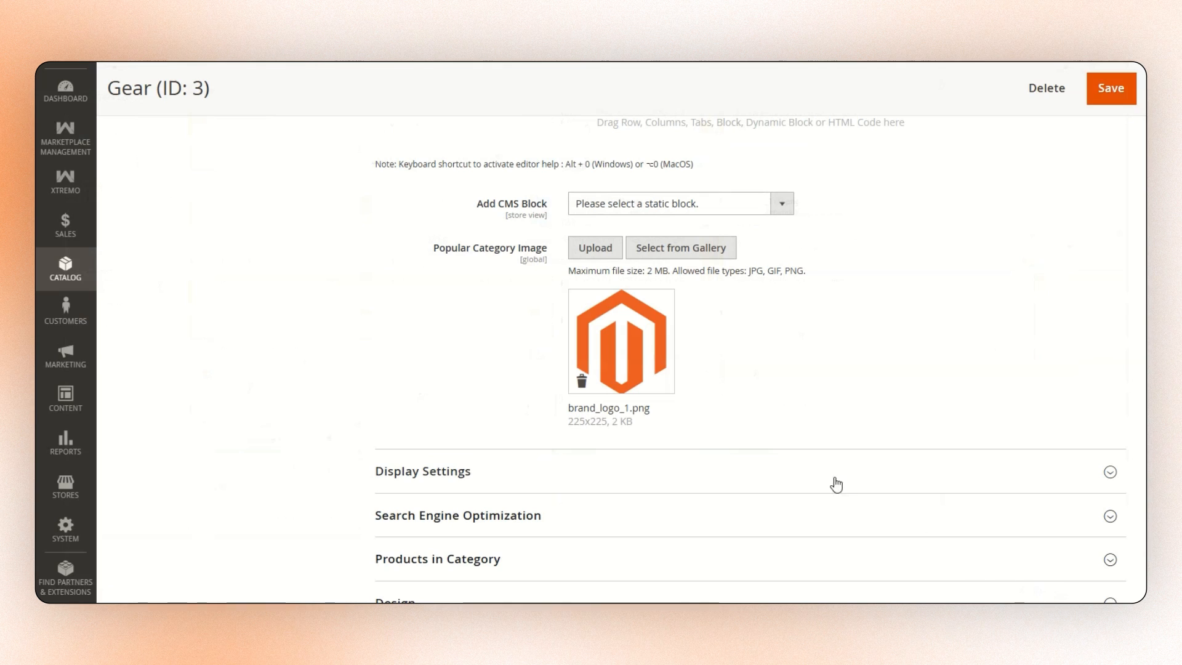
{"action": "left_click", "coordinate": [581, 381]}
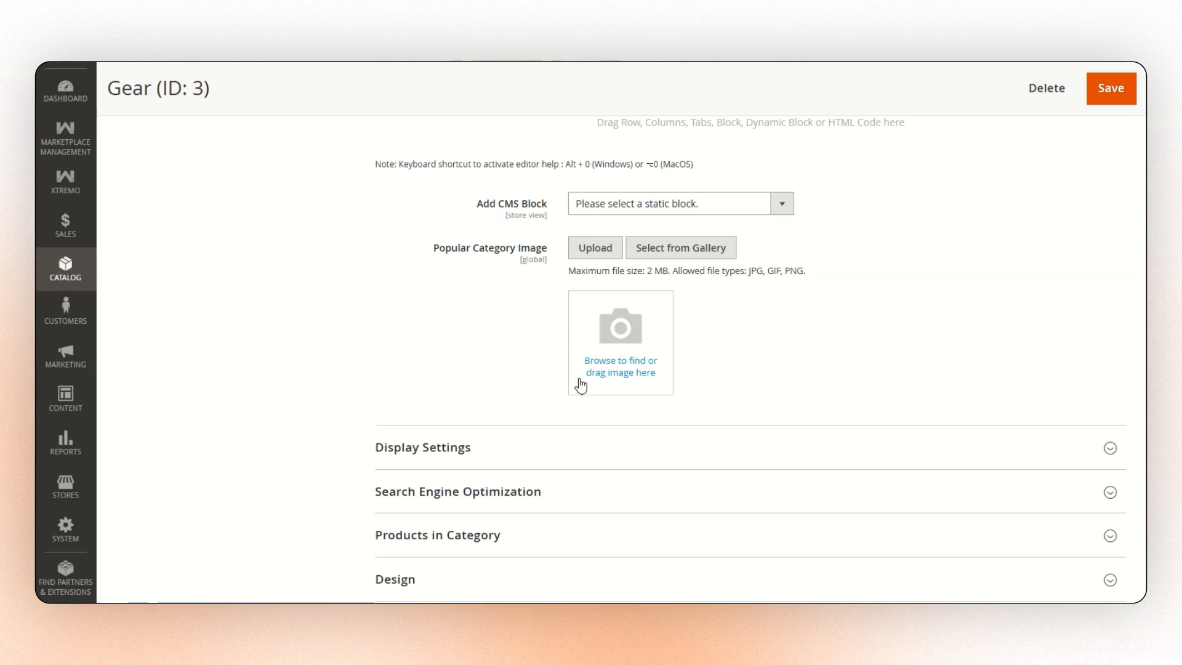
Save the Gear category with Is Popular Category kept at Yes
{"action": "left_click", "coordinate": [1117, 93]}
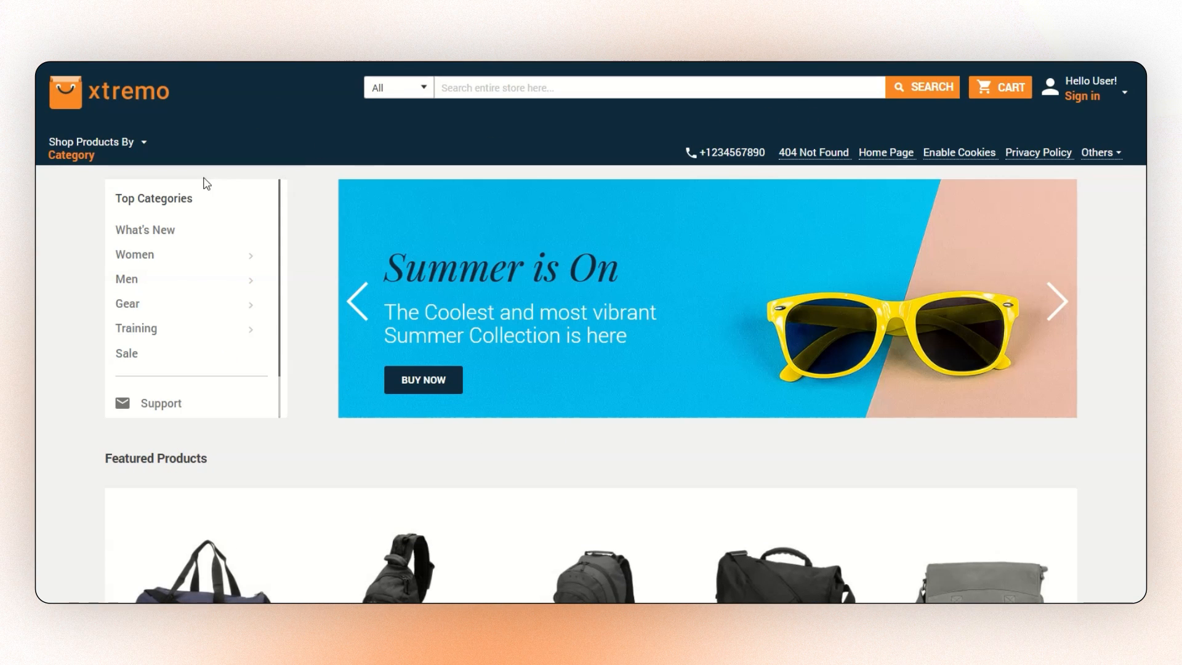
Examine the sections further down the storefront homepage
{"action": "scroll", "coordinate": [290, 256], "scroll_direction": "down", "scroll_amount": 7}
{"action": "scroll", "coordinate": [291, 252], "scroll_direction": "down", "scroll_amount": 8}
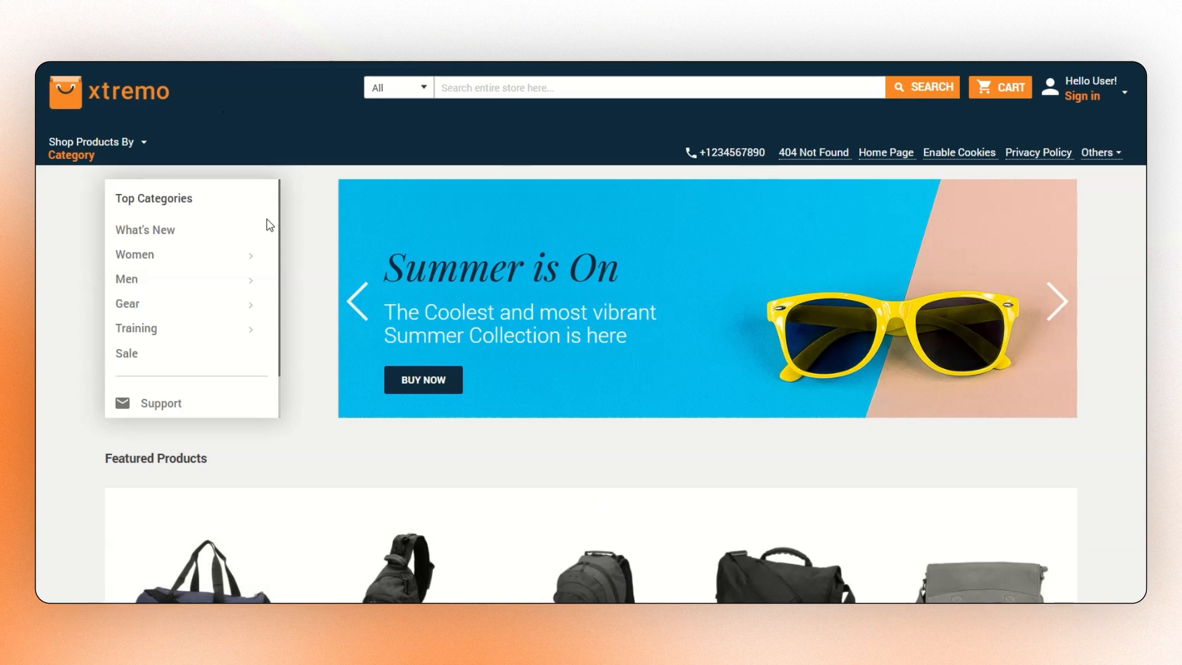
Open the Men's Tops category in the storefront and view its products as a list
{"action": "left_click", "coordinate": [187, 282]}
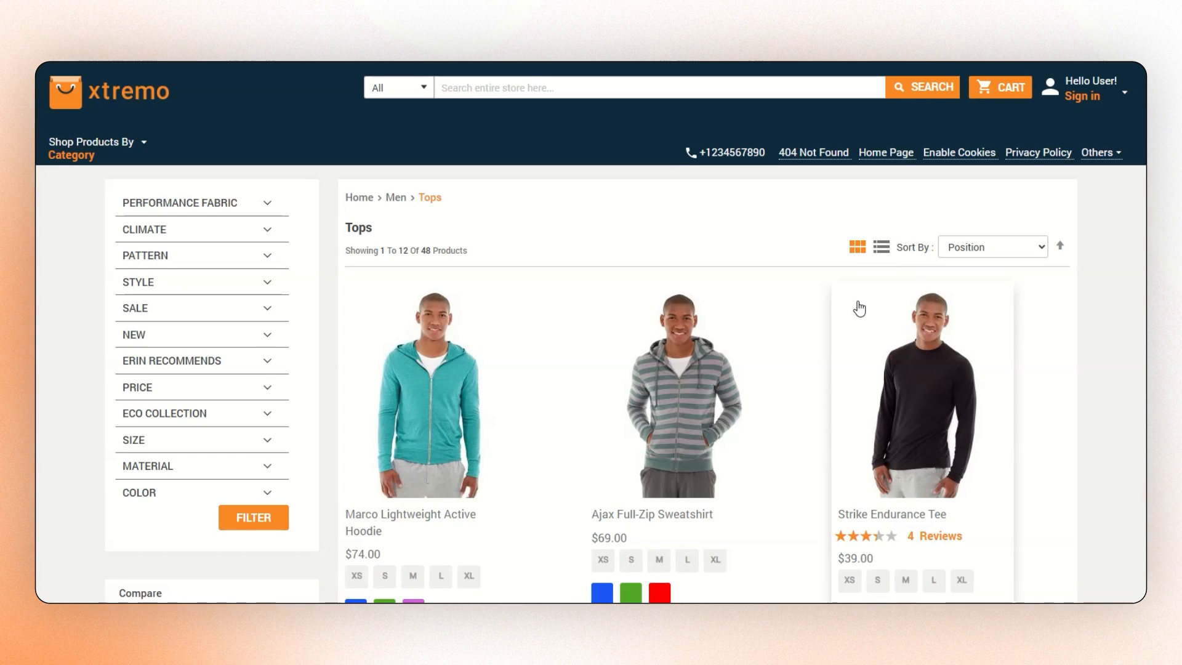
{"action": "left_click", "coordinate": [882, 246]}
{"action": "scroll", "coordinate": [899, 304], "scroll_direction": "down", "scroll_amount": 8}
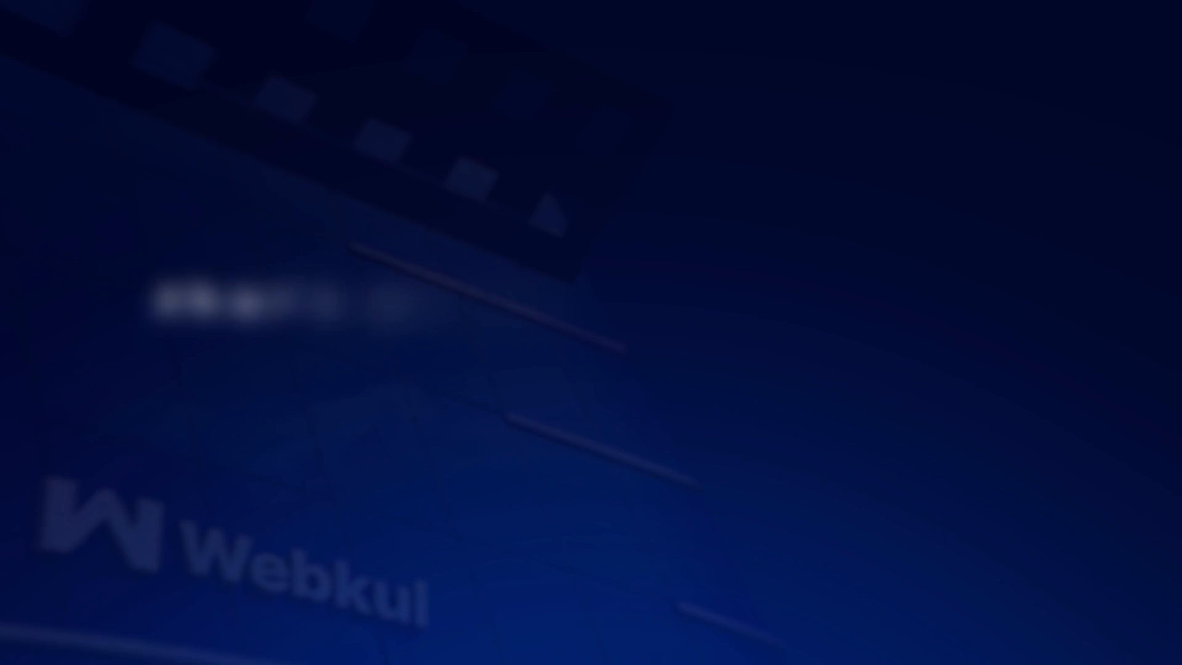